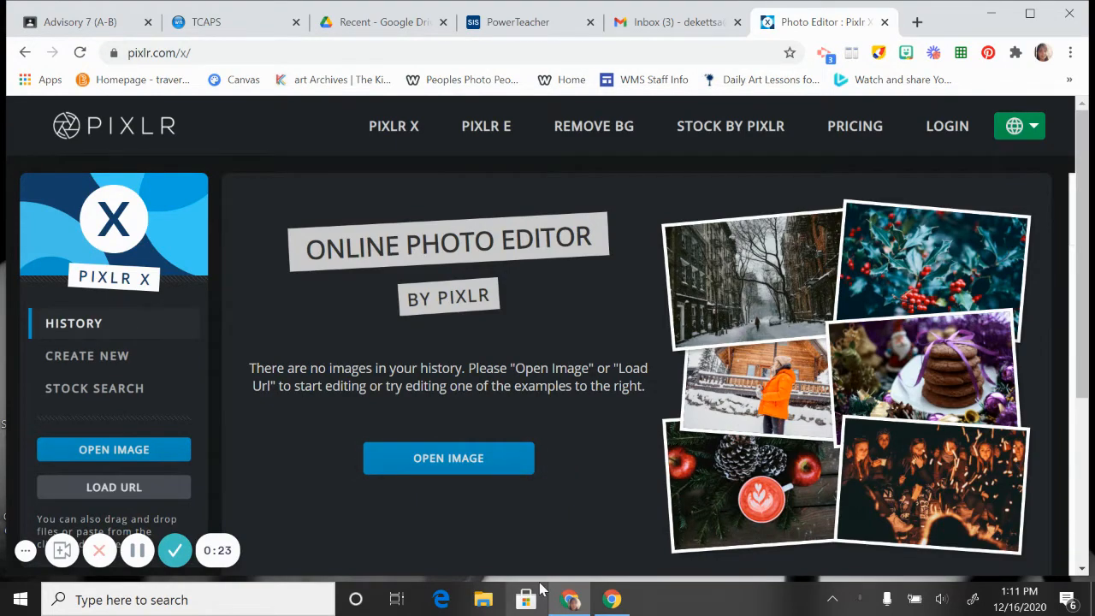
Open the path photo from the Downloads folder, pre-resized to Full HD at 1536 x 1920 px
{"action": "mouse_move", "coordinate": [570, 598]}
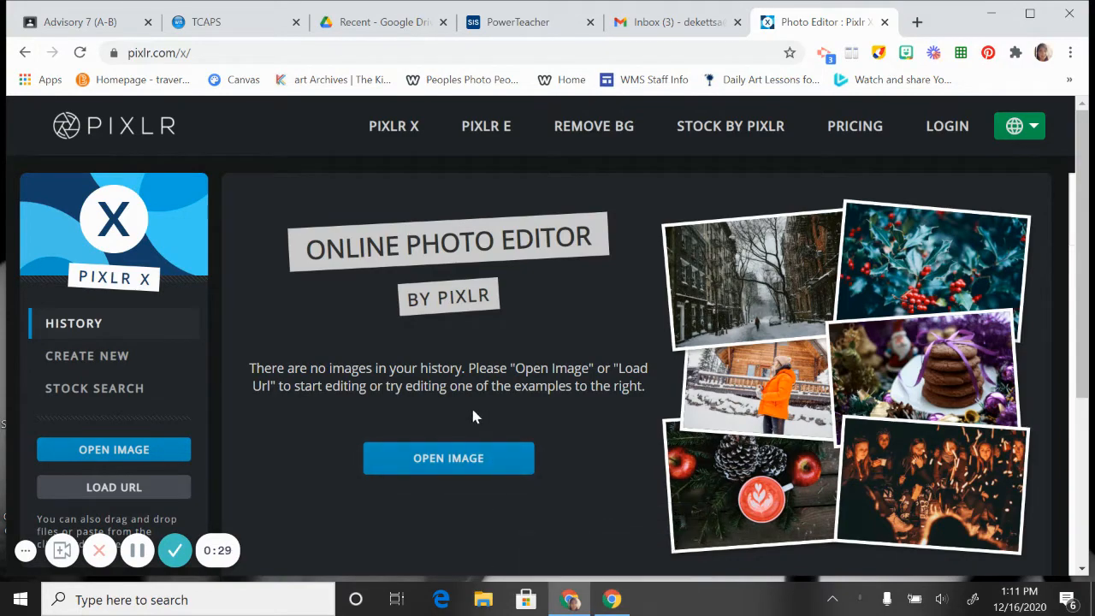
{"action": "left_click", "coordinate": [445, 460]}
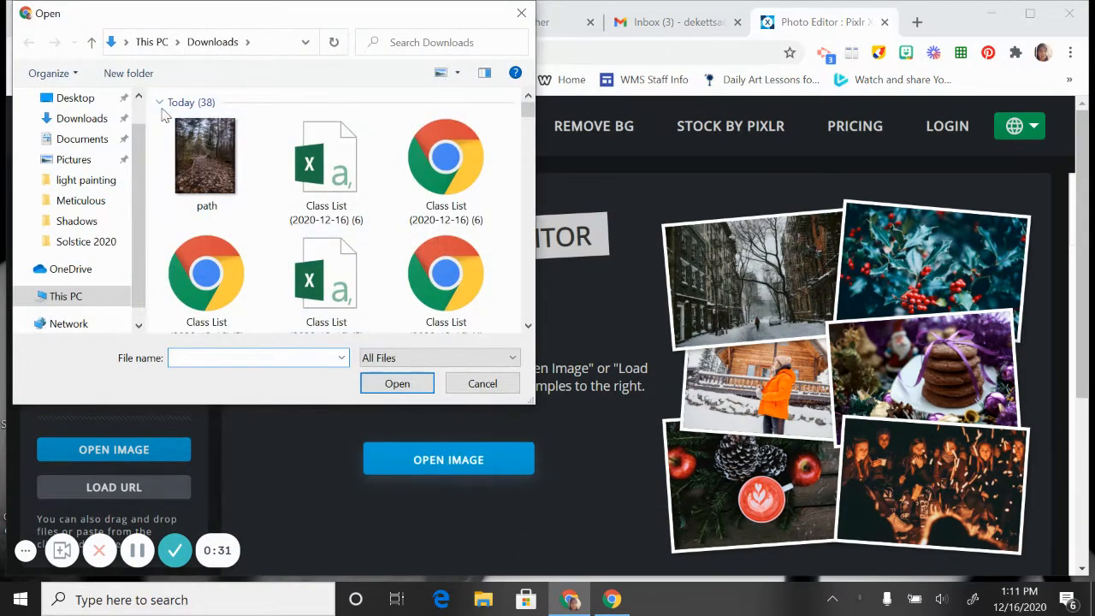
{"action": "double_click", "coordinate": [224, 169]}
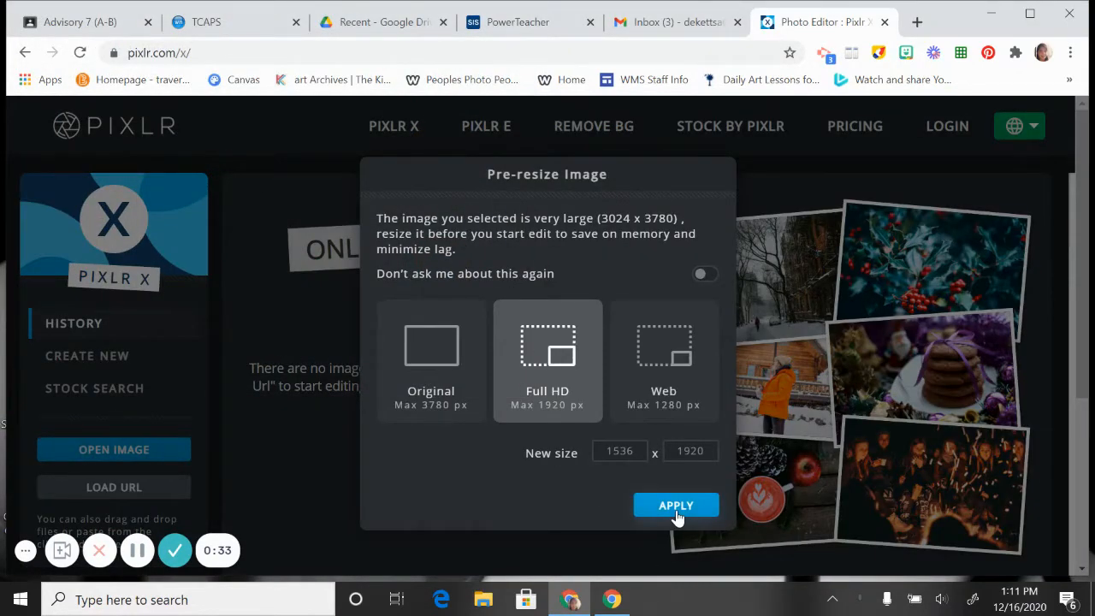
{"action": "left_click", "coordinate": [676, 511]}
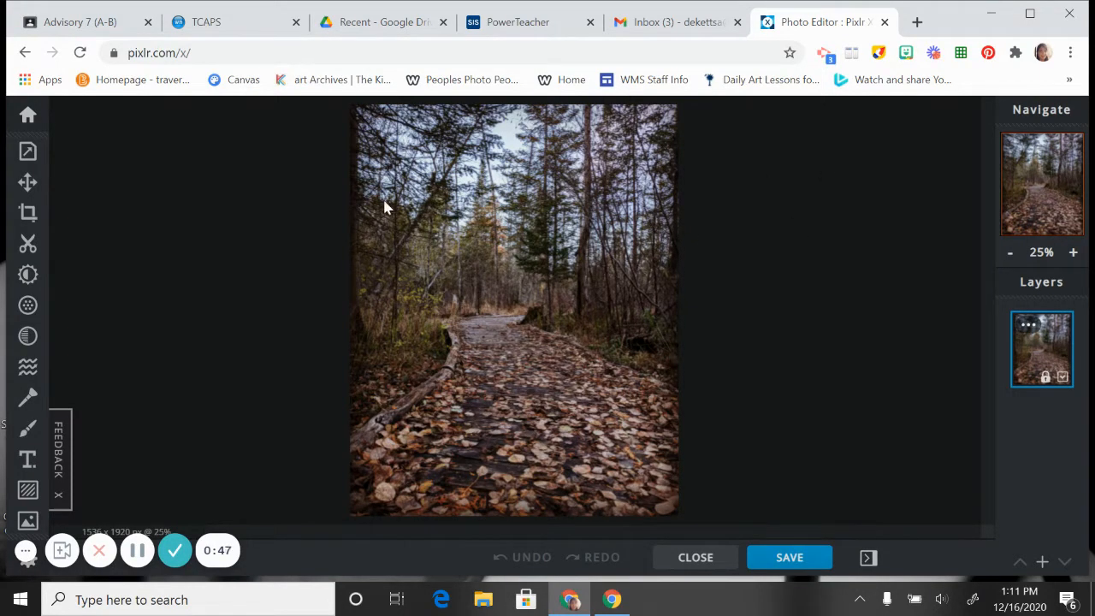
{"action": "left_click", "coordinate": [27, 216]}
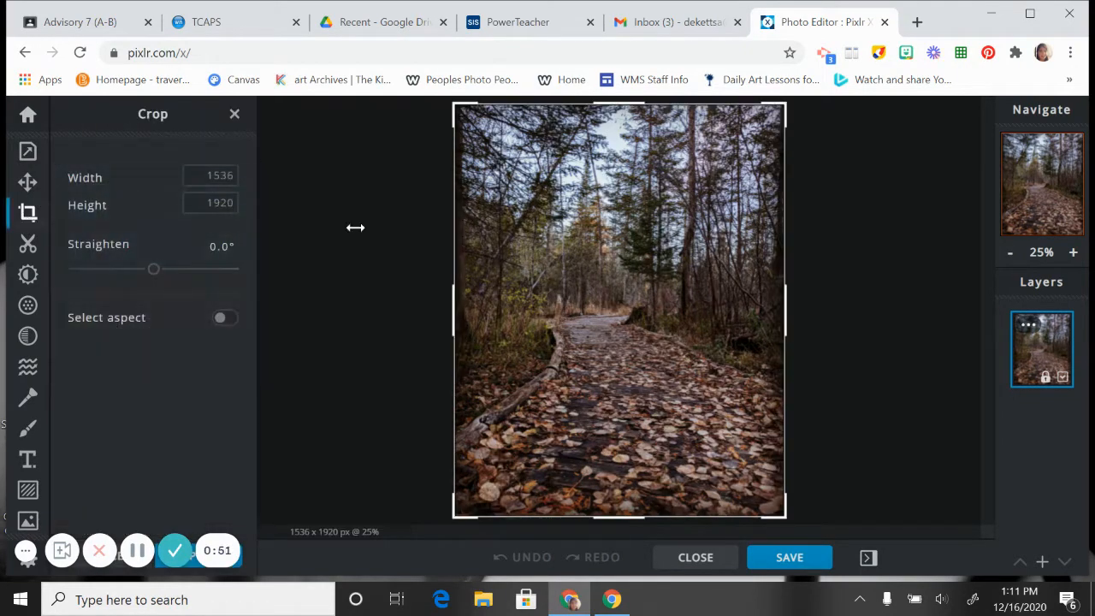
{"action": "left_click_drag", "start_coordinate": [460, 111], "coordinate": [481, 200]}
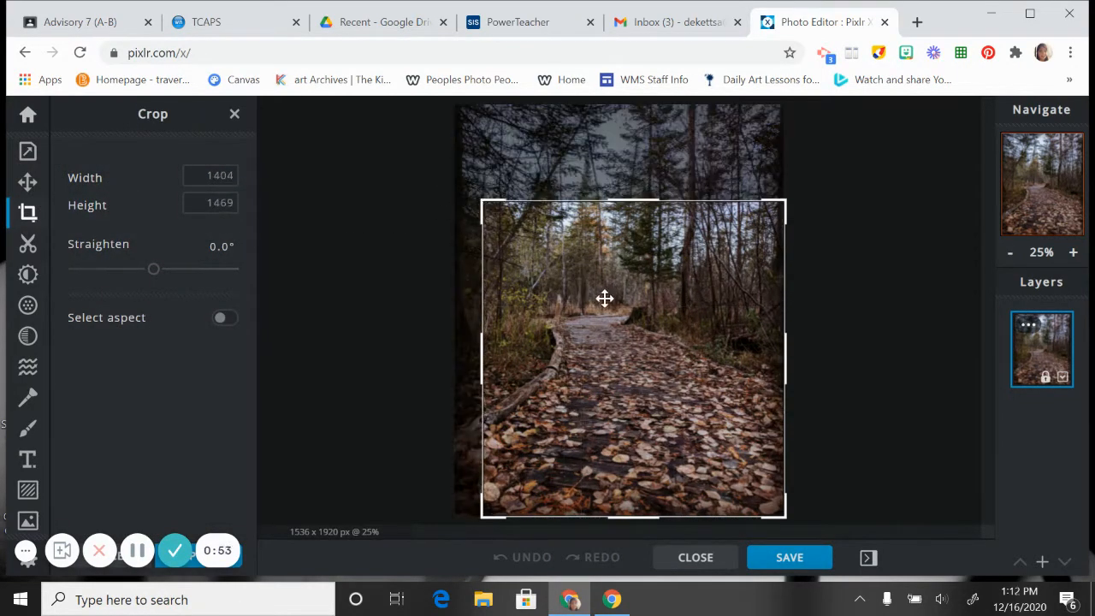
{"action": "left_click_drag", "start_coordinate": [604, 299], "coordinate": [585, 233]}
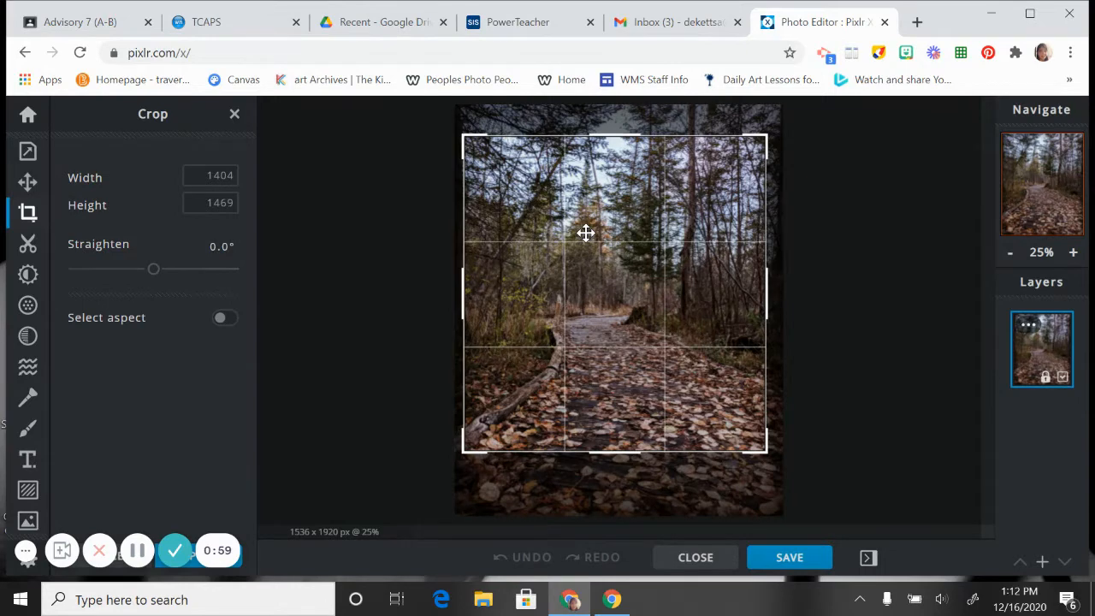
{"action": "left_click_drag", "start_coordinate": [585, 232], "coordinate": [586, 232]}
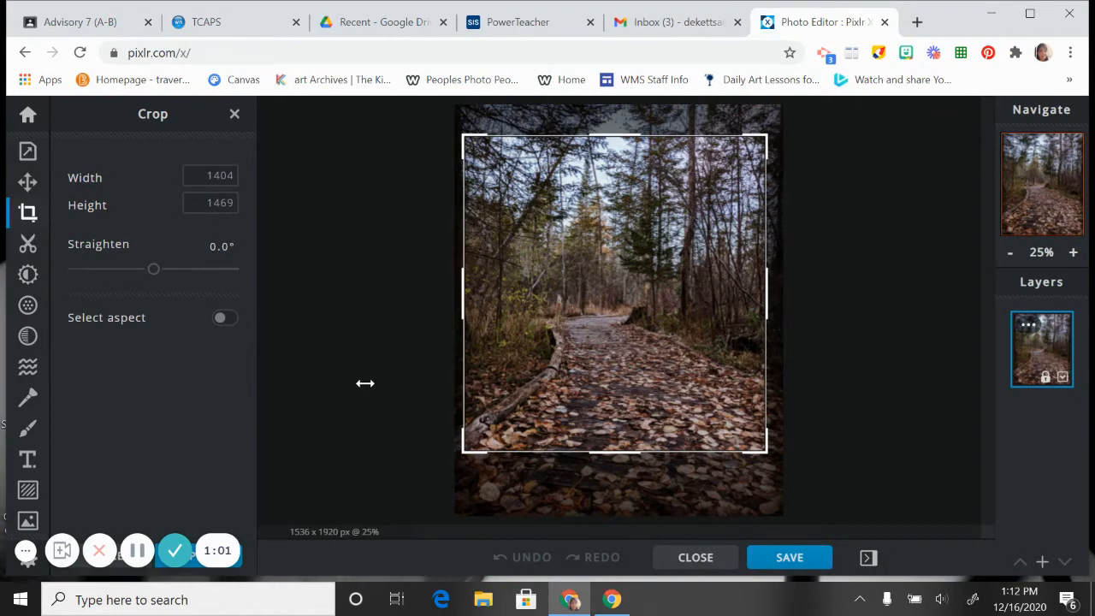
{"action": "left_click", "coordinate": [695, 557]}
{"action": "left_click", "coordinate": [378, 308]}
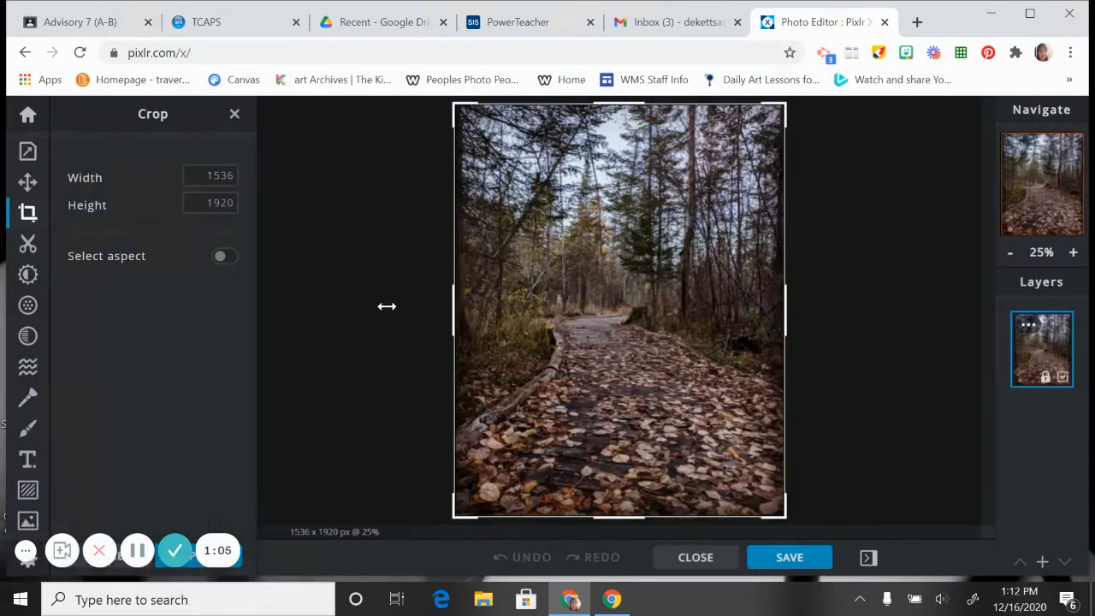
{"action": "left_click", "coordinate": [790, 557]}
{"action": "left_click", "coordinate": [741, 529]}
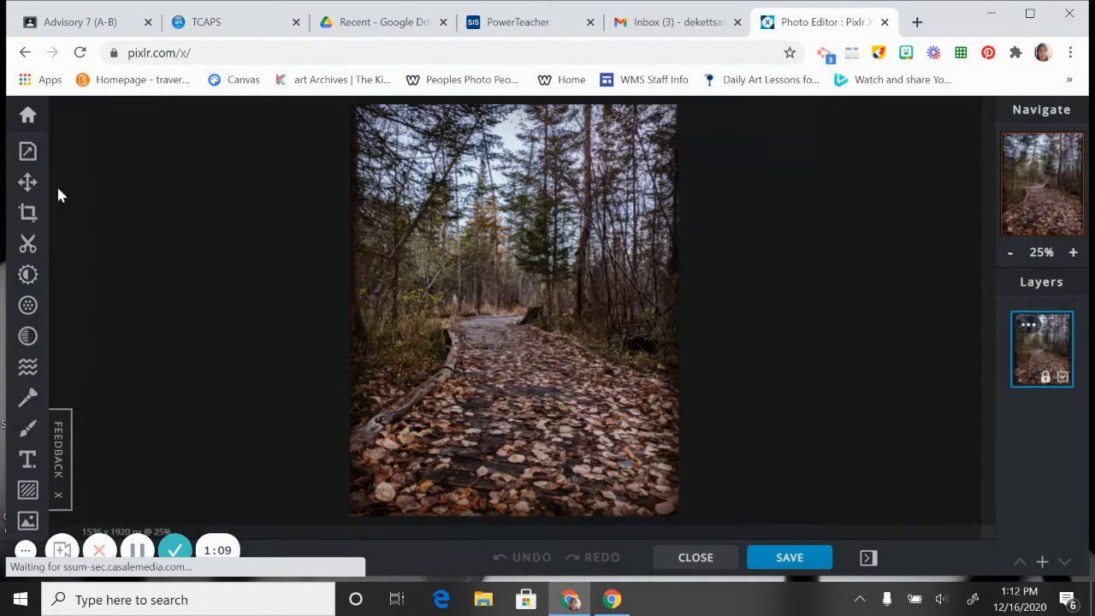
Adjust the photo's colour by setting vibrance to 4, saturation to 6 and temperature to 4
{"action": "left_click", "coordinate": [30, 277]}
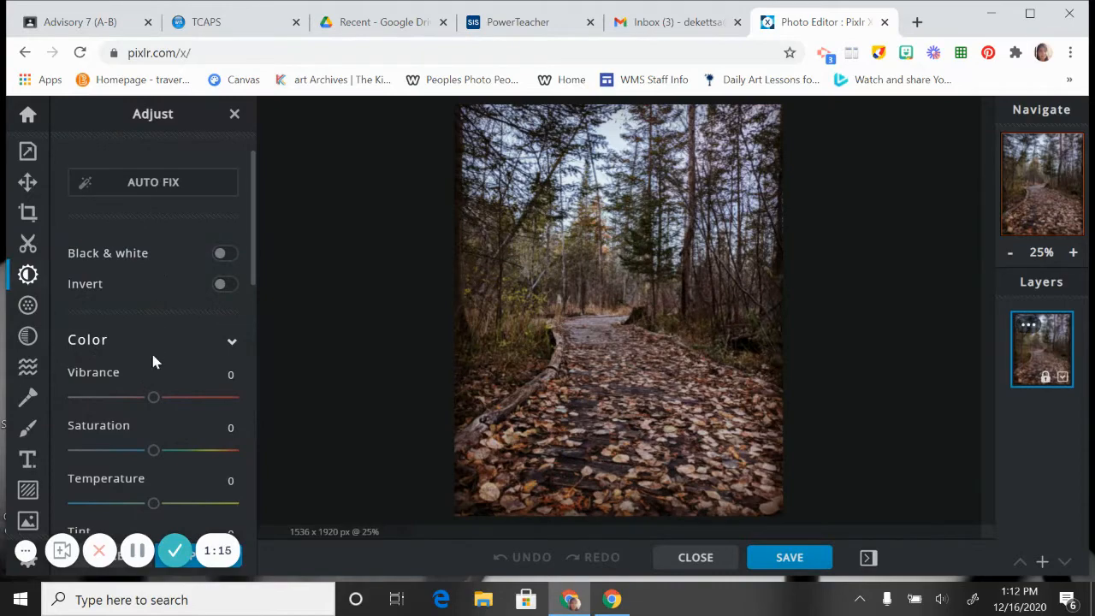
{"action": "left_click", "coordinate": [225, 255]}
{"action": "left_click", "coordinate": [226, 257]}
{"action": "mouse_move", "coordinate": [154, 397]}
{"action": "left_mouse_down"}
{"action": "mouse_move", "coordinate": [193, 397]}
{"action": "mouse_move", "coordinate": [156, 398]}
{"action": "left_mouse_up"}
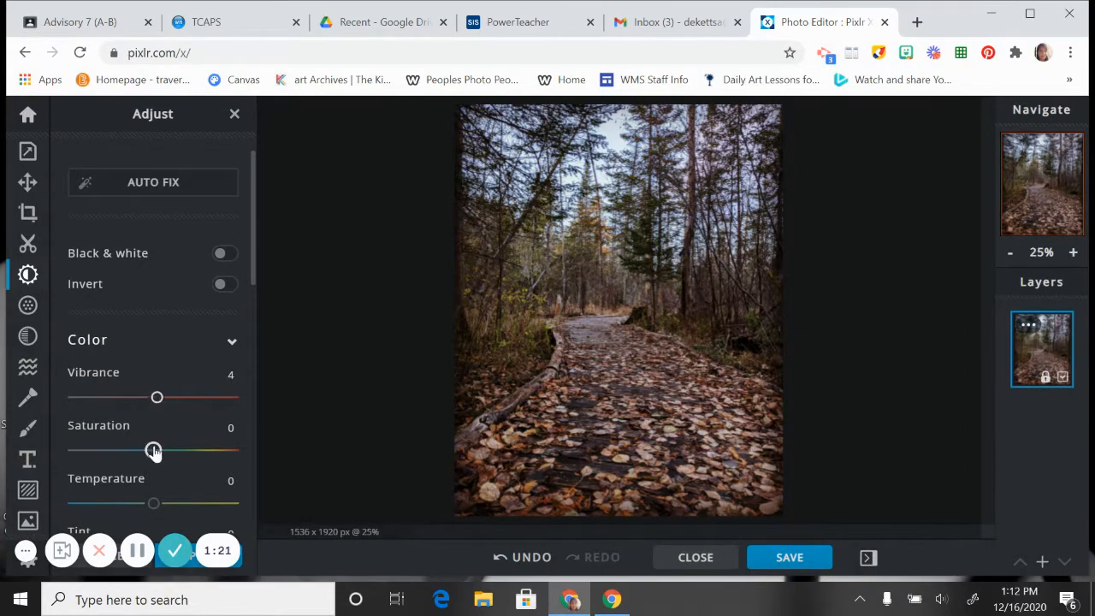
{"action": "left_click_drag", "start_coordinate": [153, 451], "coordinate": [158, 419]}
{"action": "scroll", "coordinate": [165, 440], "scroll_direction": "down", "scroll_amount": 1}
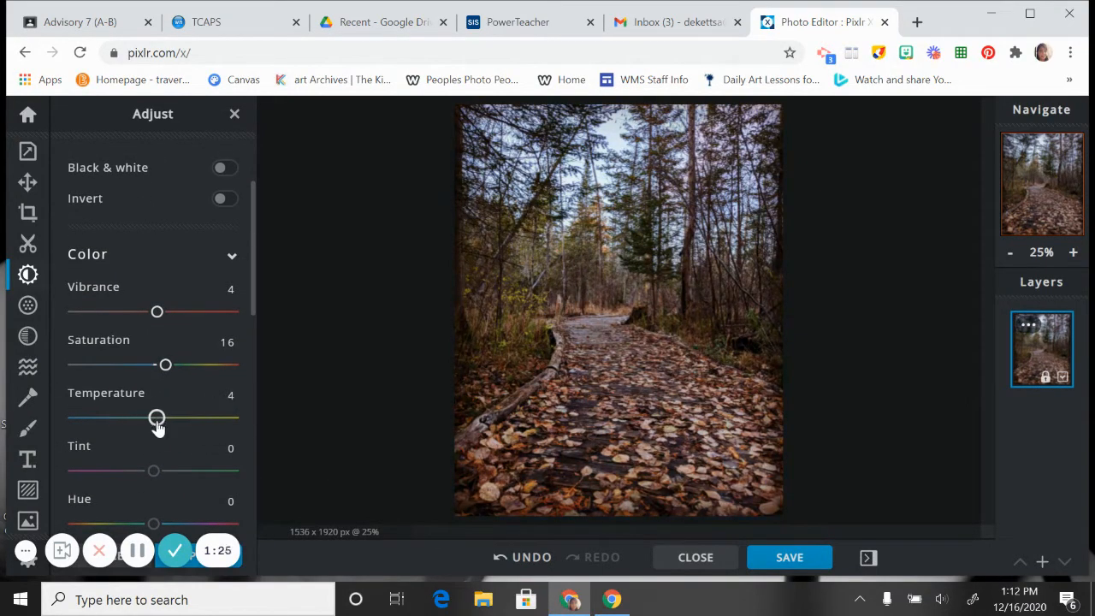
{"action": "scroll", "coordinate": [157, 402], "scroll_direction": "down", "scroll_amount": 1}
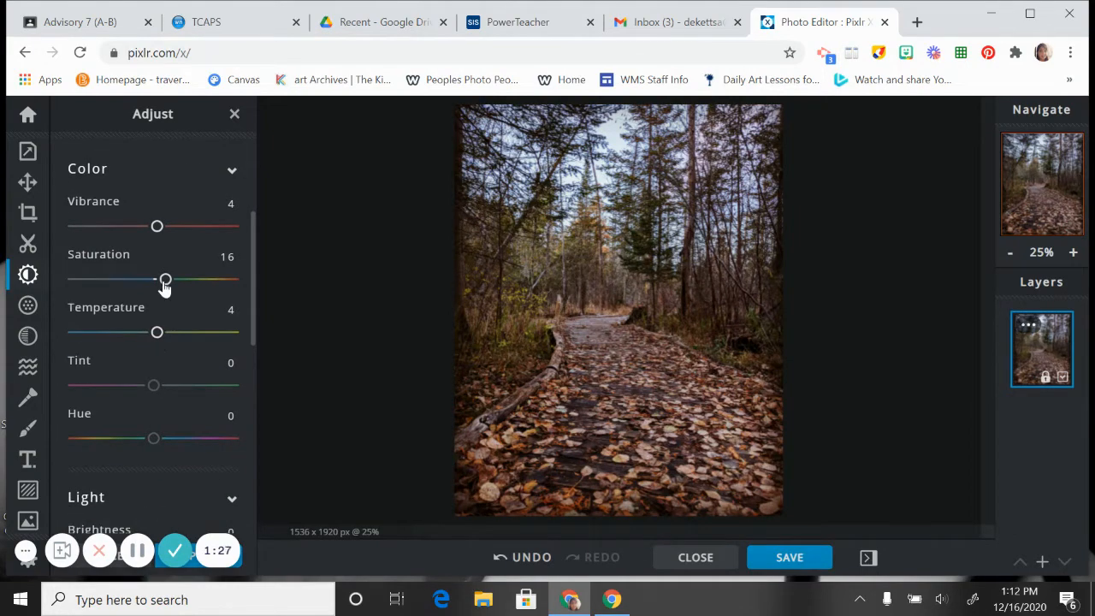
{"action": "left_click_drag", "start_coordinate": [164, 280], "coordinate": [157, 278]}
Adjust the photo's light by raising the brightness and setting exposure to -20, black to 2 and highlight to 54
{"action": "scroll", "coordinate": [159, 306], "scroll_direction": "down", "scroll_amount": 2}
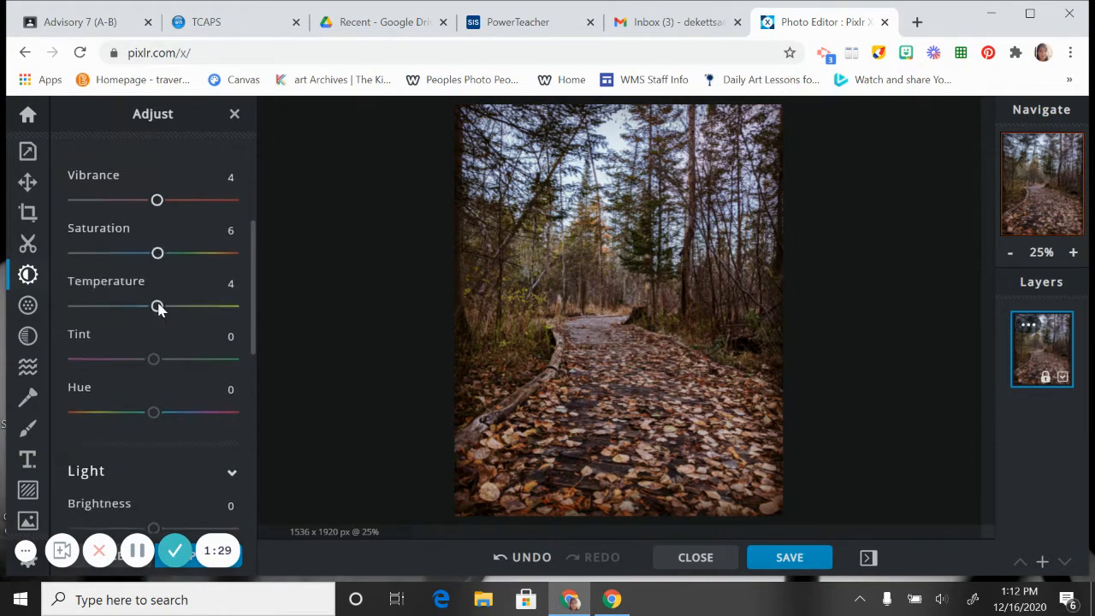
{"action": "scroll", "coordinate": [159, 311], "scroll_direction": "down", "scroll_amount": 1}
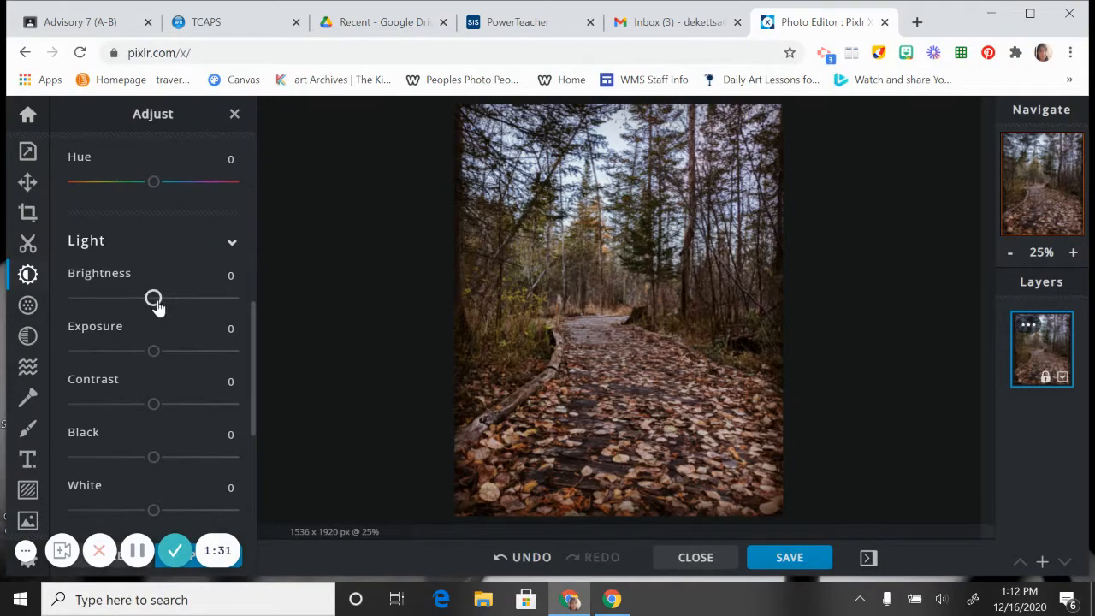
{"action": "left_click_drag", "start_coordinate": [155, 304], "coordinate": [217, 321]}
{"action": "left_click_drag", "start_coordinate": [152, 352], "coordinate": [137, 351]}
{"action": "mouse_move", "coordinate": [151, 410]}
{"action": "left_mouse_down"}
{"action": "mouse_move", "coordinate": [166, 406]}
{"action": "mouse_move", "coordinate": [154, 409]}
{"action": "left_mouse_up"}
{"action": "mouse_move", "coordinate": [145, 456]}
{"action": "left_mouse_down"}
{"action": "mouse_move", "coordinate": [191, 457]}
{"action": "mouse_move", "coordinate": [154, 460]}
{"action": "left_mouse_up"}
{"action": "scroll", "coordinate": [155, 460], "scroll_direction": "down", "scroll_amount": 2}
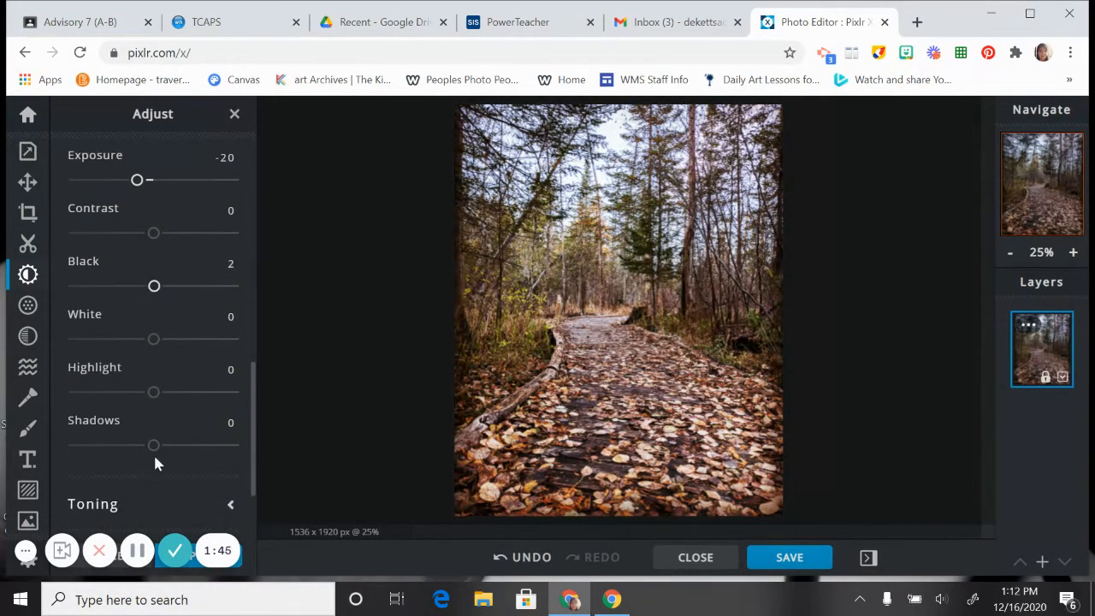
{"action": "left_click_drag", "start_coordinate": [155, 393], "coordinate": [195, 406]}
{"action": "scroll", "coordinate": [195, 405], "scroll_direction": "down", "scroll_amount": 1}
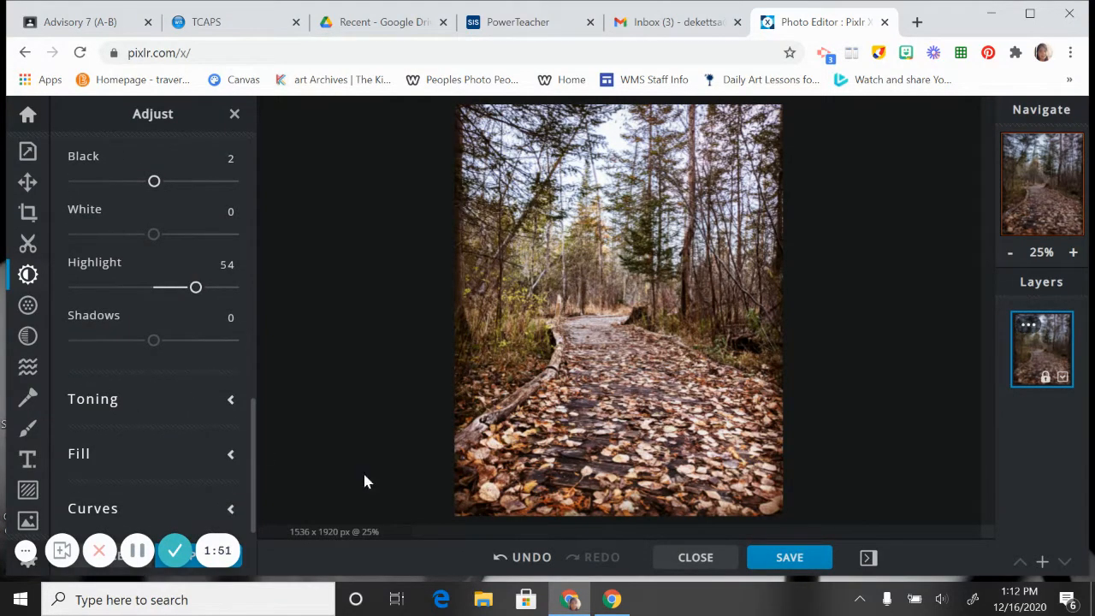
Examine the available detail and scene filters for the photo
{"action": "left_click", "coordinate": [27, 310]}
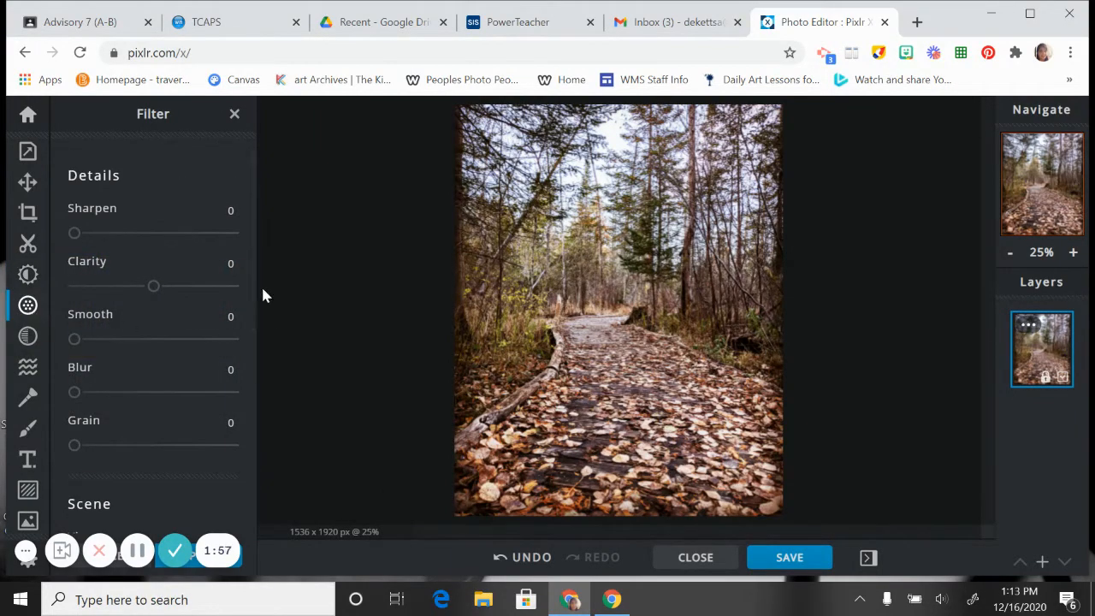
{"action": "scroll", "coordinate": [194, 280], "scroll_direction": "down", "scroll_amount": 1}
{"action": "scroll", "coordinate": [197, 284], "scroll_direction": "down", "scroll_amount": 1}
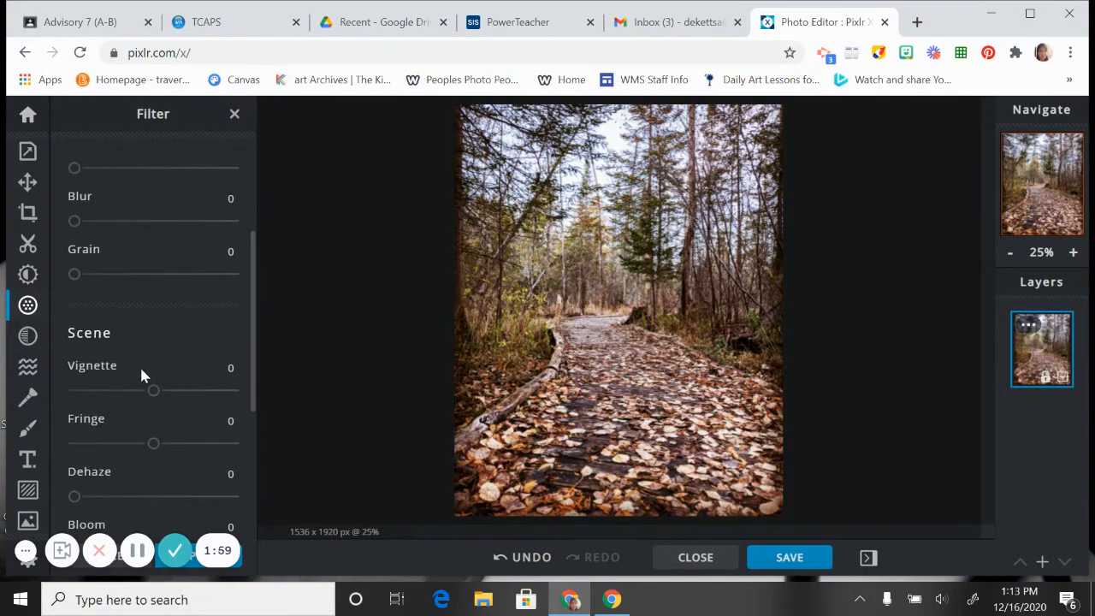
{"action": "scroll", "coordinate": [141, 375], "scroll_direction": "down", "scroll_amount": 1}
{"action": "scroll", "coordinate": [139, 375], "scroll_direction": "down", "scroll_amount": 1}
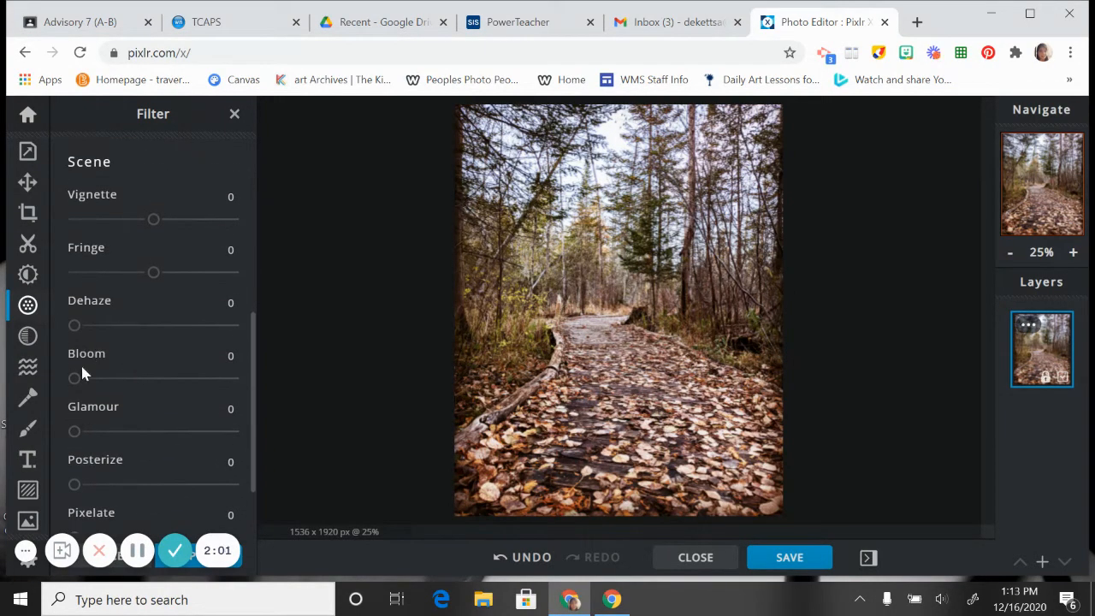
{"action": "scroll", "coordinate": [107, 409], "scroll_direction": "down", "scroll_amount": 1}
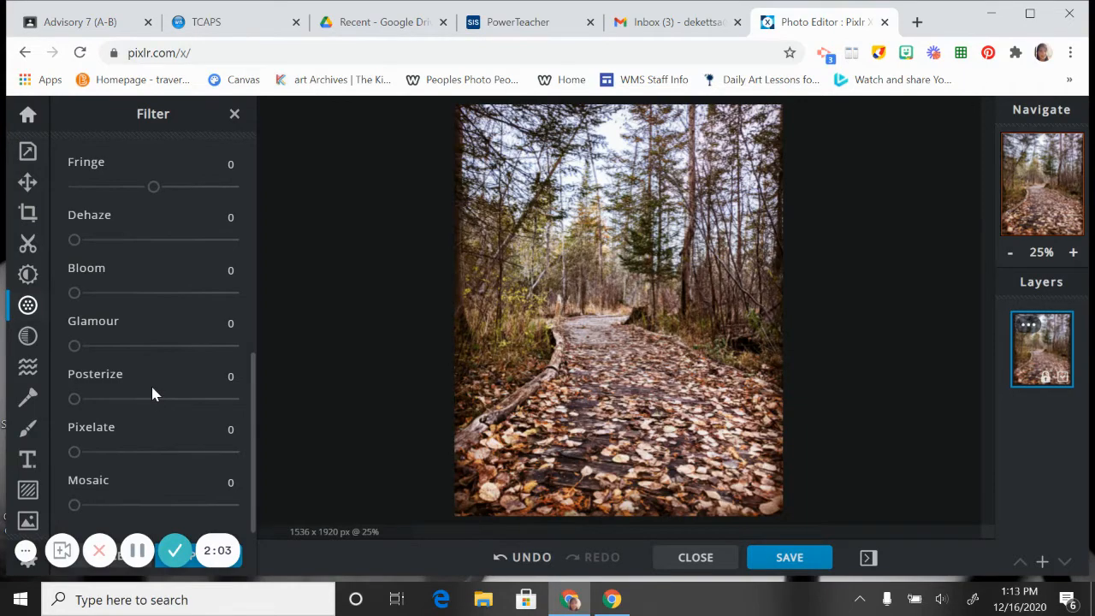
{"action": "scroll", "coordinate": [152, 393], "scroll_direction": "up", "scroll_amount": 5}
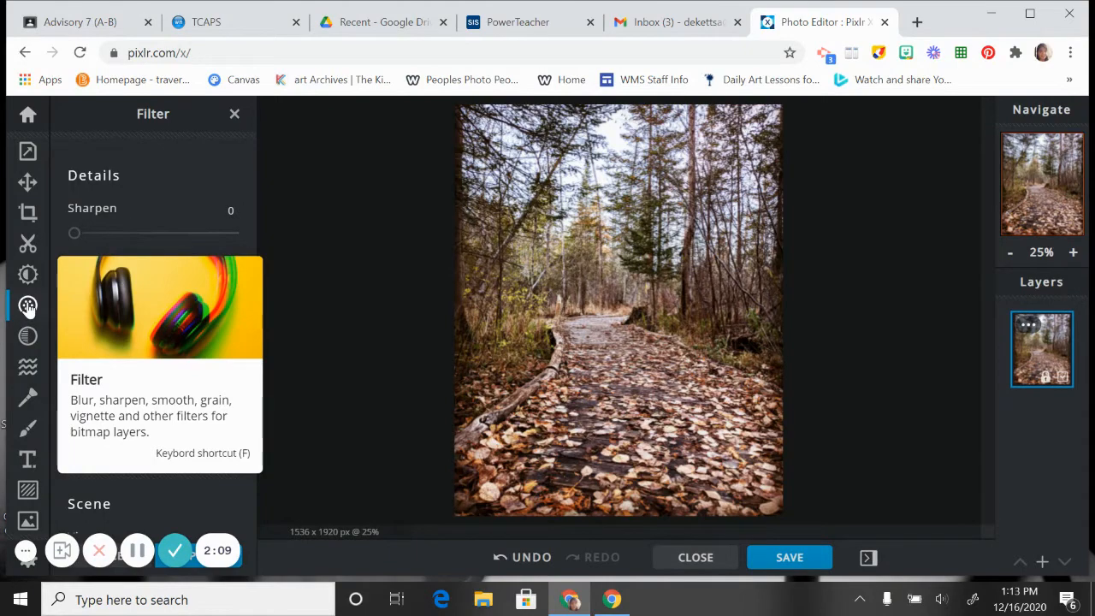
Examine the Colors effect presets previewed on the photo without applying any of them
{"action": "left_click", "coordinate": [28, 342]}
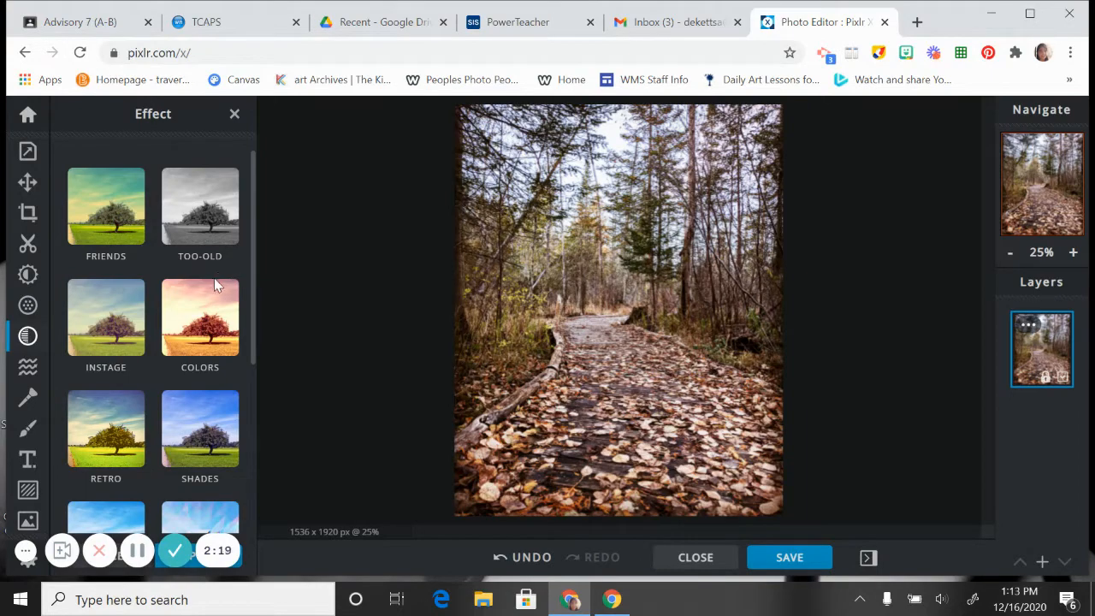
{"action": "left_click", "coordinate": [210, 334]}
{"action": "scroll", "coordinate": [132, 275], "scroll_direction": "down", "scroll_amount": 2}
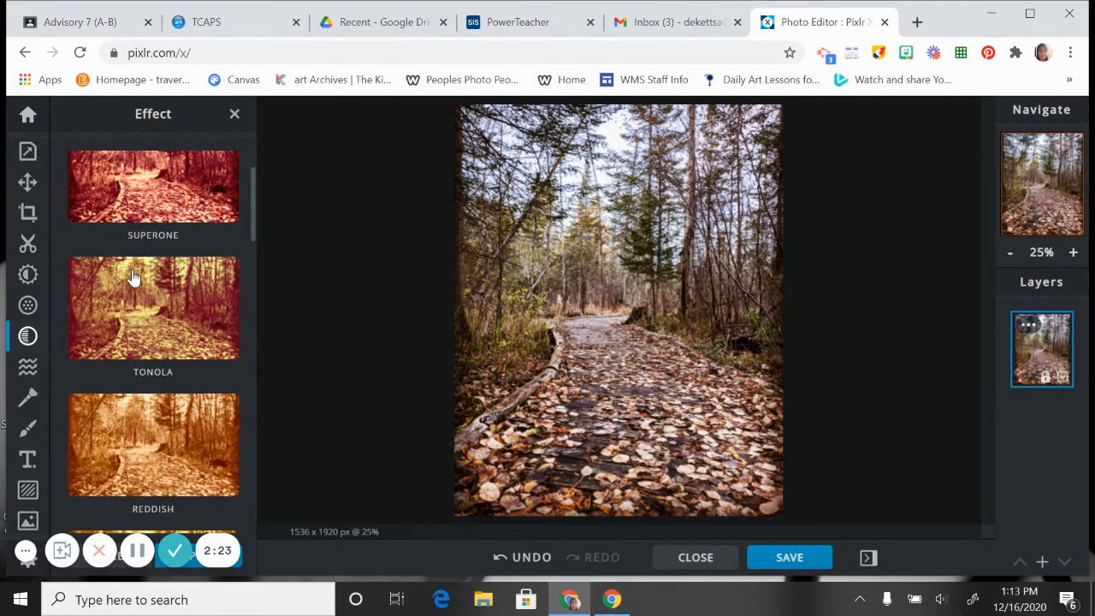
{"action": "scroll", "coordinate": [133, 276], "scroll_direction": "down", "scroll_amount": 3}
{"action": "scroll", "coordinate": [153, 334], "scroll_direction": "down", "scroll_amount": 2}
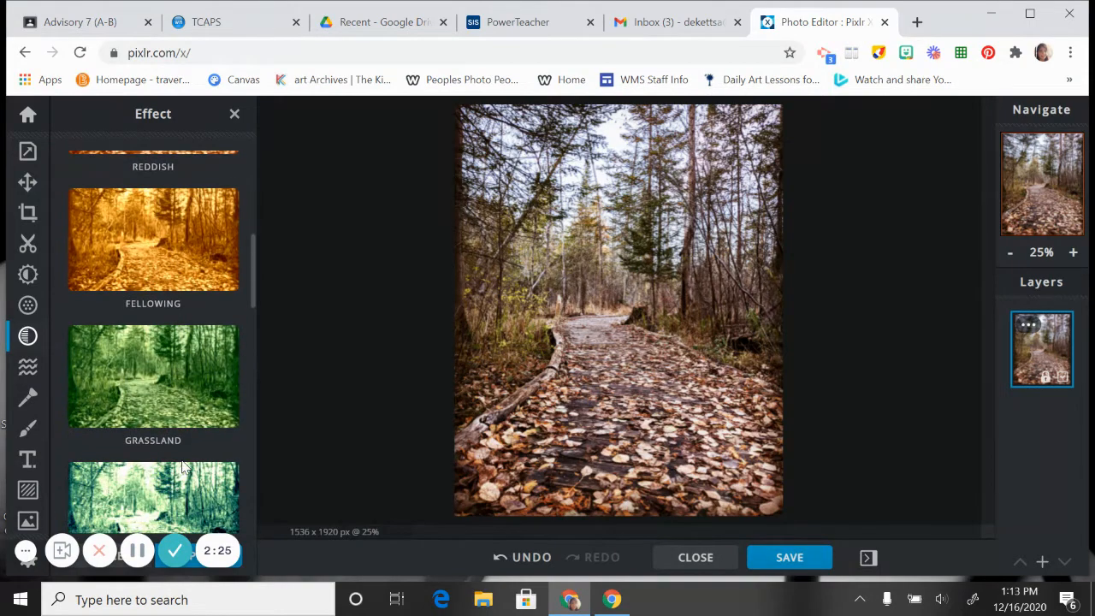
{"action": "scroll", "coordinate": [125, 402], "scroll_direction": "down", "scroll_amount": 3}
{"action": "scroll", "coordinate": [109, 389], "scroll_direction": "down", "scroll_amount": 1}
{"action": "scroll", "coordinate": [109, 389], "scroll_direction": "up", "scroll_amount": 1}
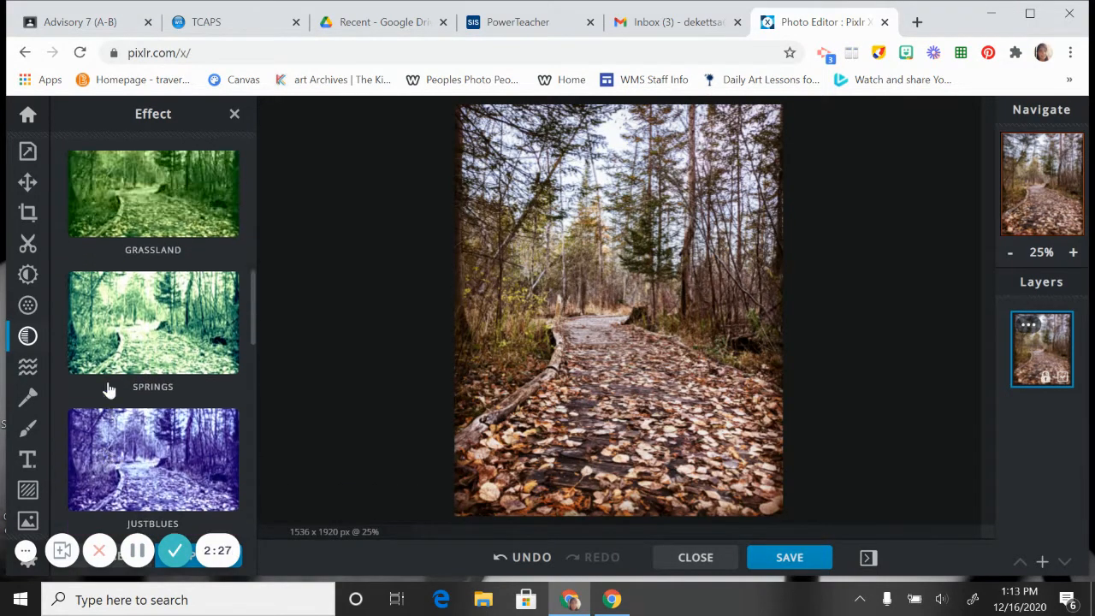
{"action": "scroll", "coordinate": [108, 389], "scroll_direction": "up", "scroll_amount": 5}
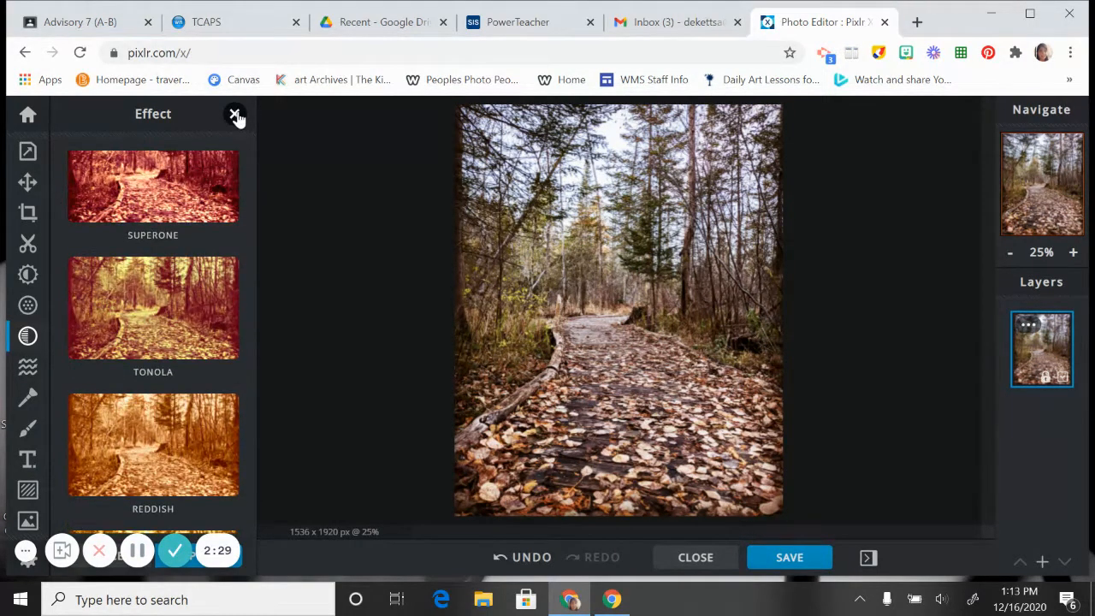
{"action": "left_click", "coordinate": [235, 115]}
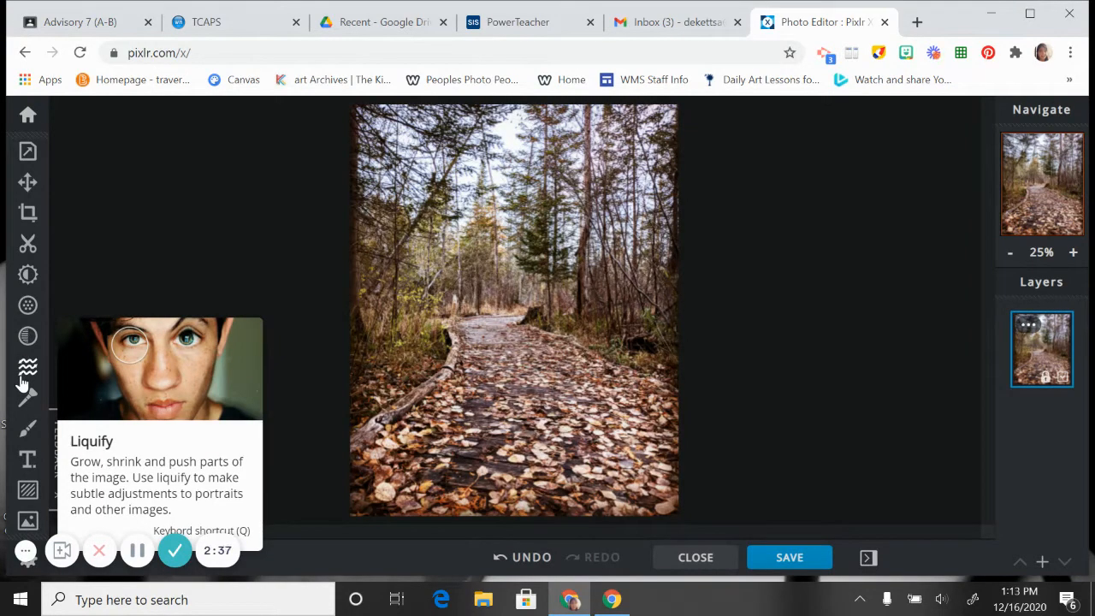
Add a new text element to the photo and clear its placeholder text
{"action": "left_click", "coordinate": [28, 466]}
{"action": "left_click", "coordinate": [142, 213]}
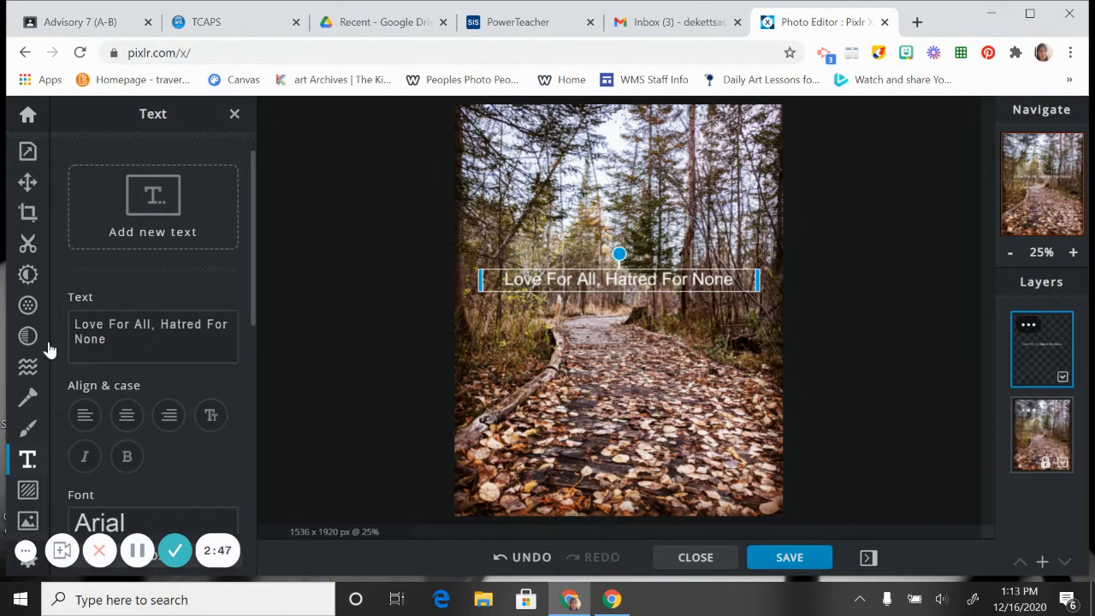
{"action": "left_click", "coordinate": [119, 339]}
{"action": "left_click_drag", "start_coordinate": [117, 340], "coordinate": [63, 330]}
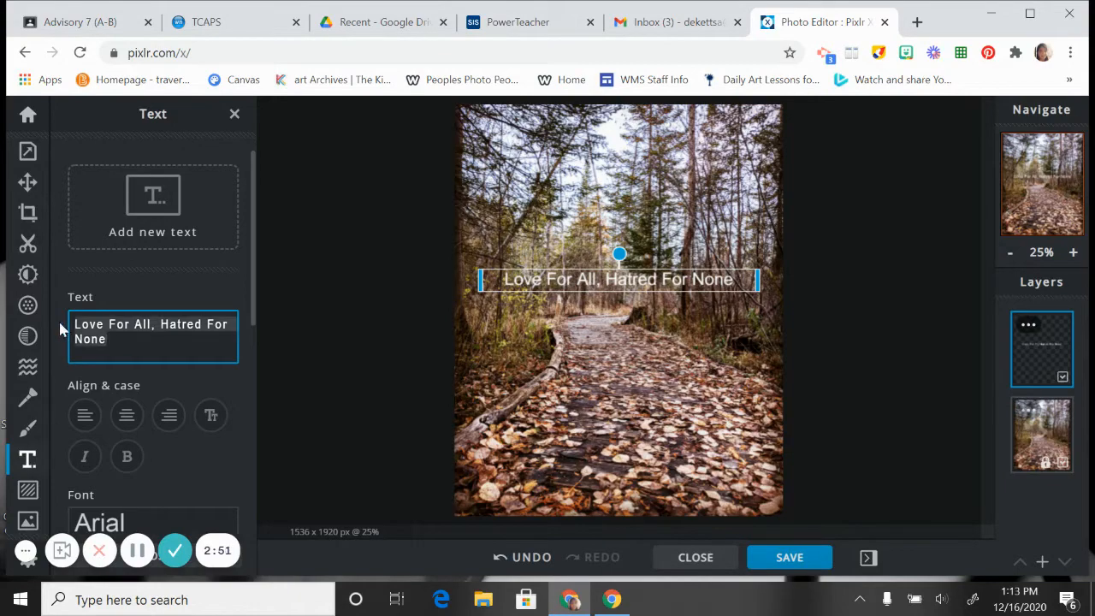
{"action": "key", "text": "BackSpace"}
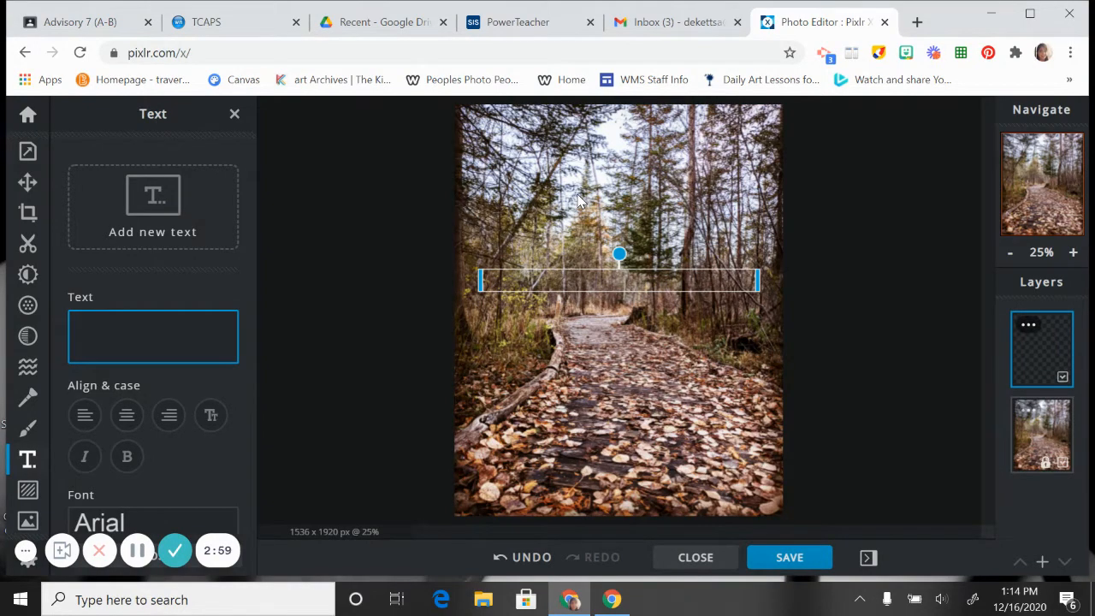
Enter the quote "In every walk with nature one receives far more than he seeks." with "-John Muir" on a new line
{"action": "type", "text": "In every walk with "}
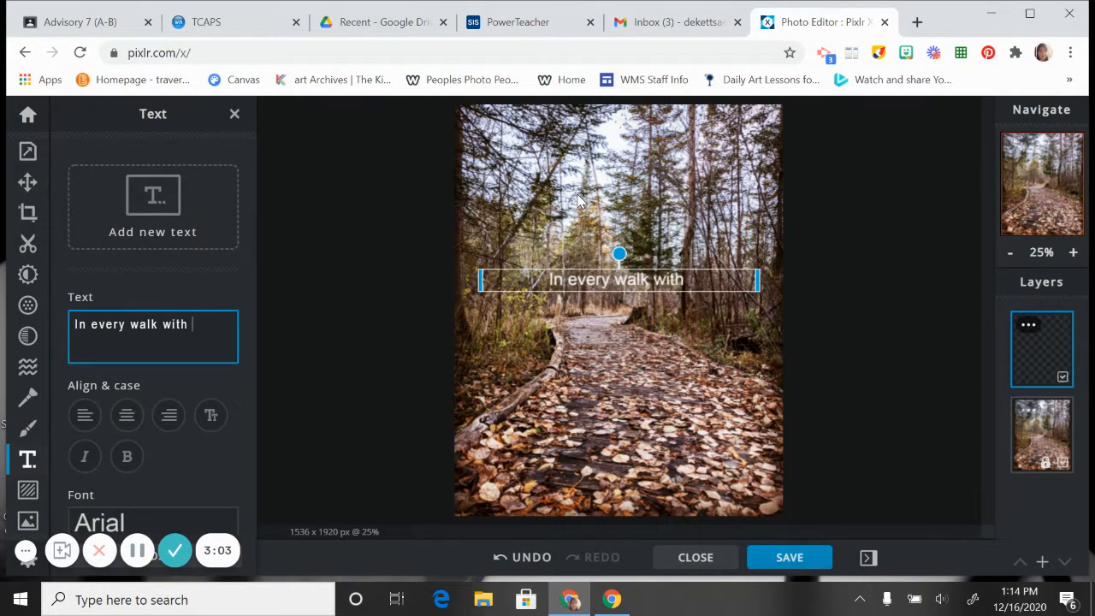
{"action": "type", "text": "nature on"}
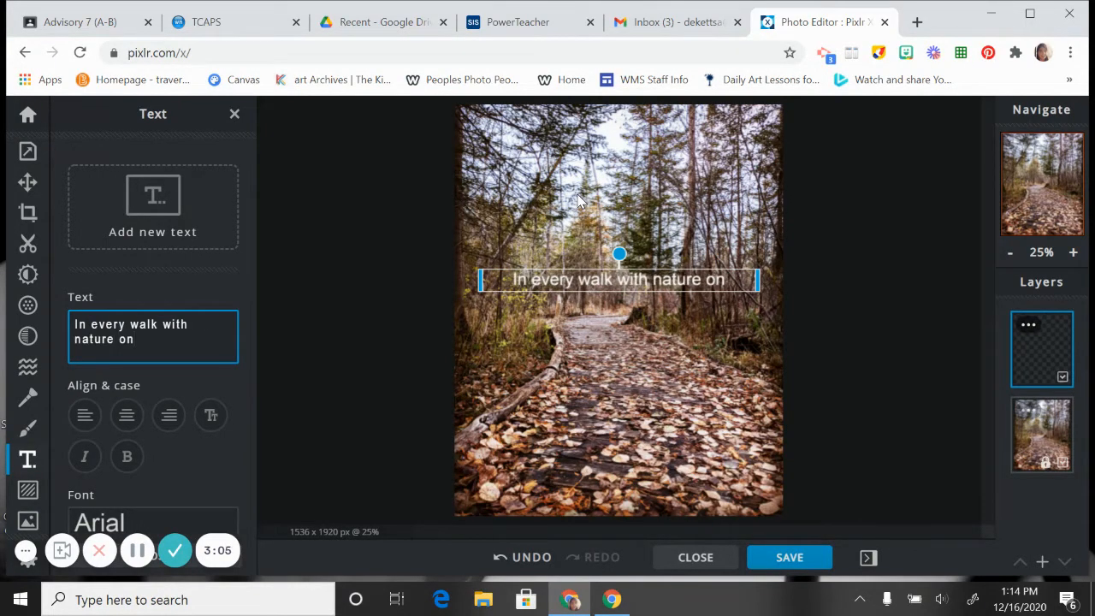
{"action": "type", "text": "e receives"}
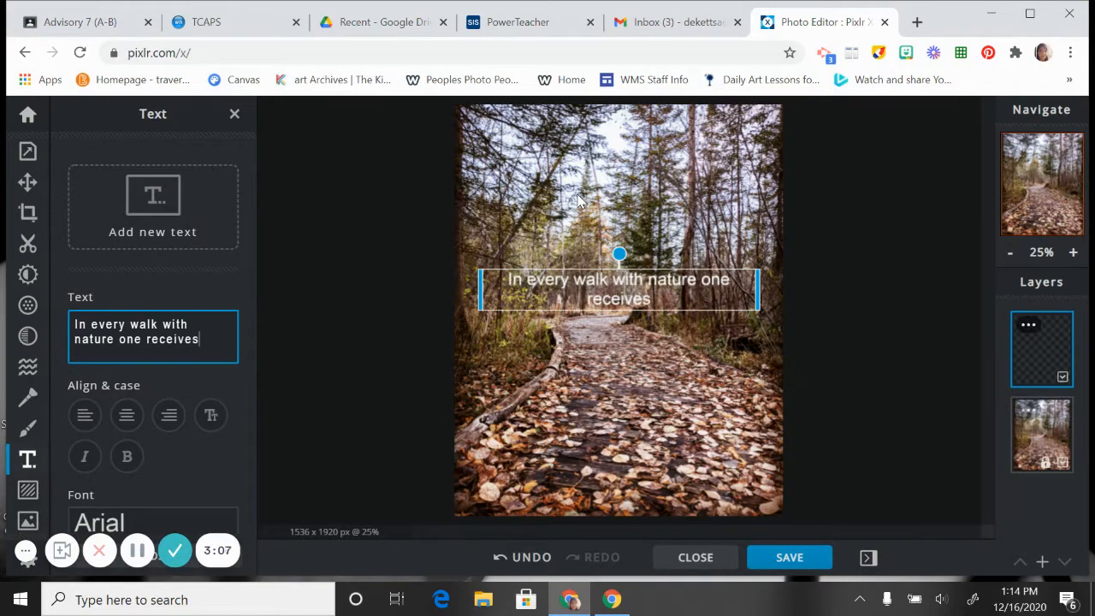
{"action": "type", "text": " far more "}
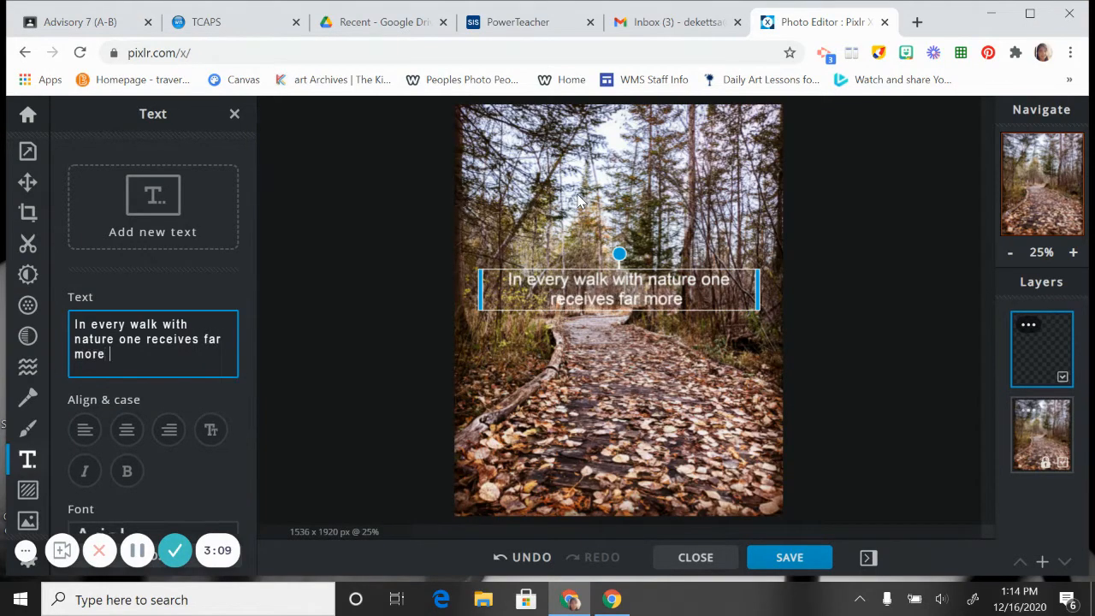
{"action": "type", "text": "than he s"}
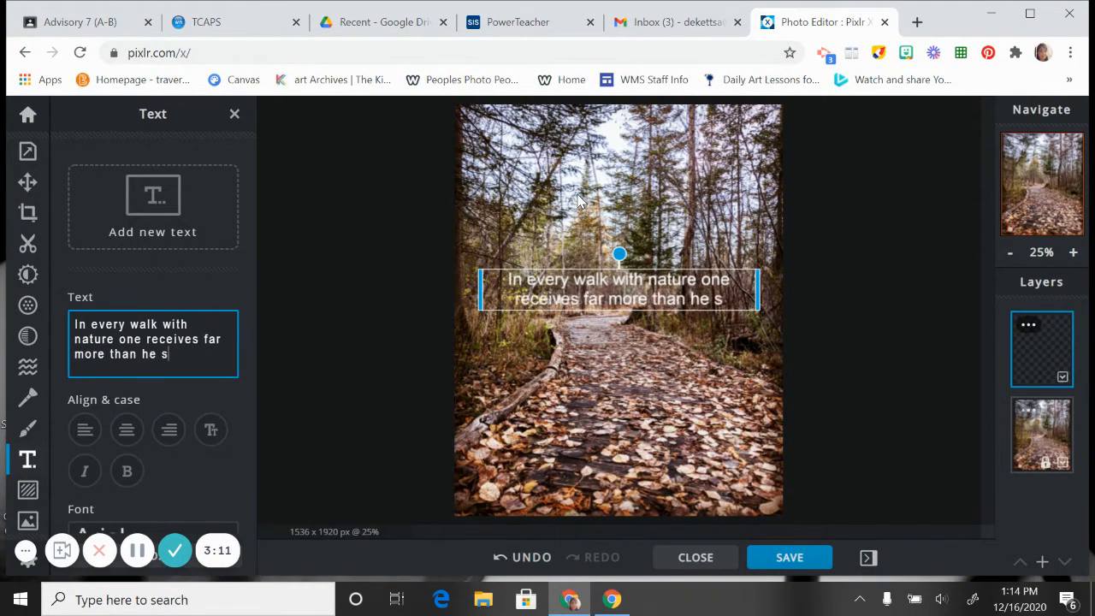
{"action": "type", "text": "eeks."}
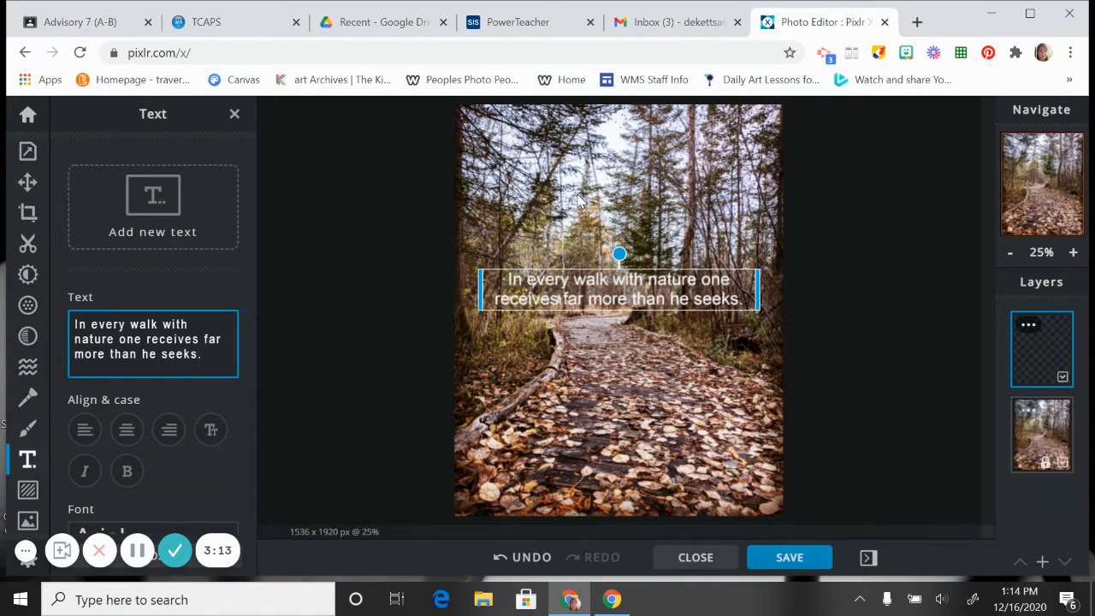
{"action": "key", "text": "Return"}
{"action": "type", "text": "-John Muir"}
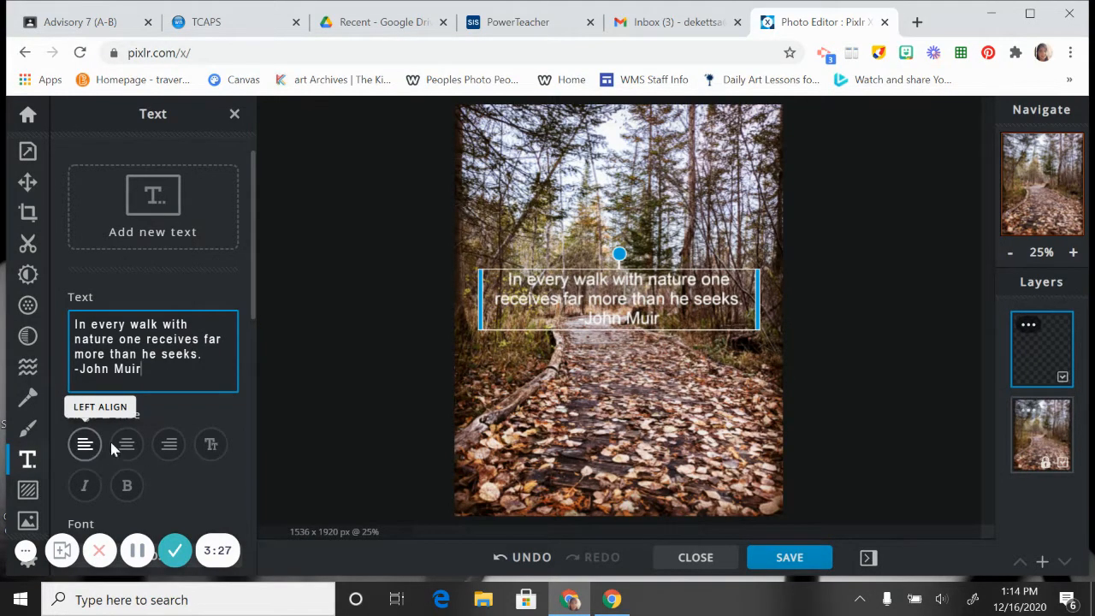
Try left and right alignment, uppercase, italic and bold on the quote, returning it to centred regular text
{"action": "left_click", "coordinate": [82, 447]}
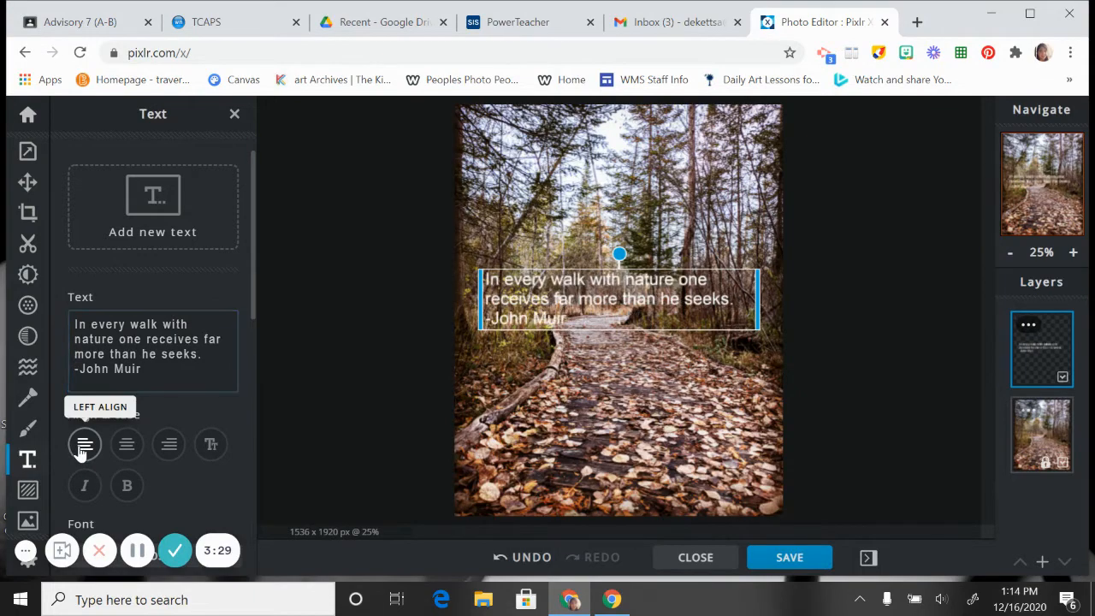
{"action": "left_click", "coordinate": [125, 451]}
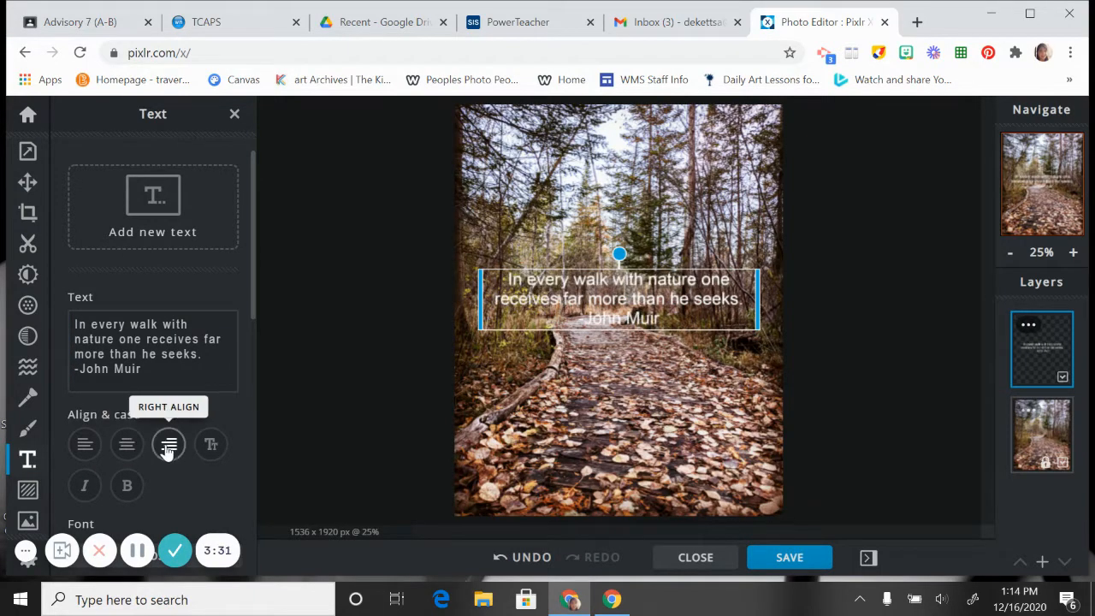
{"action": "left_click", "coordinate": [168, 446]}
{"action": "left_click", "coordinate": [213, 448]}
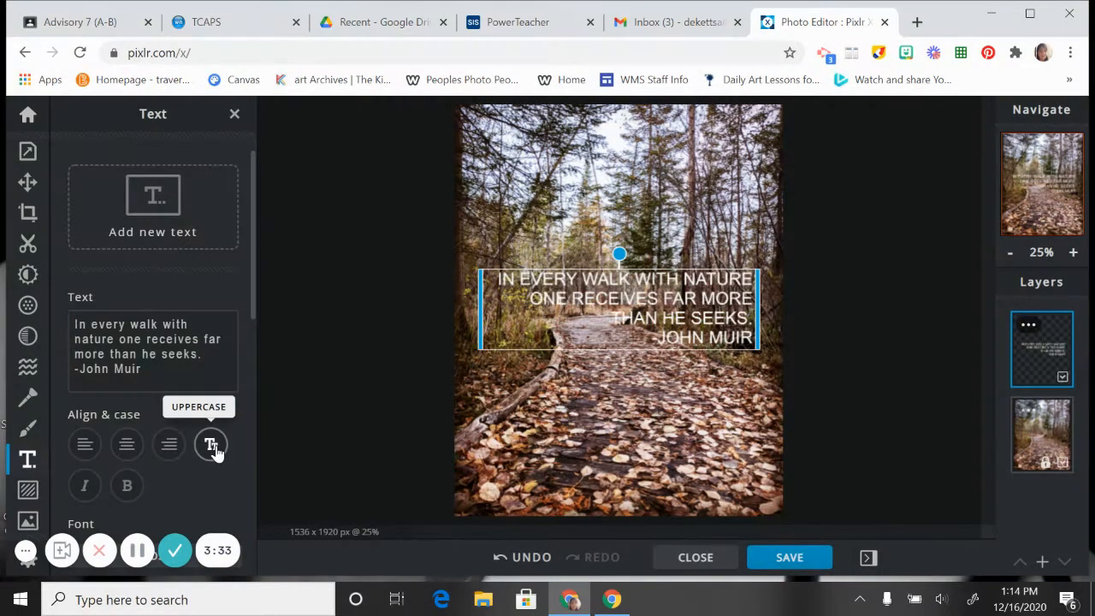
{"action": "left_click", "coordinate": [212, 445]}
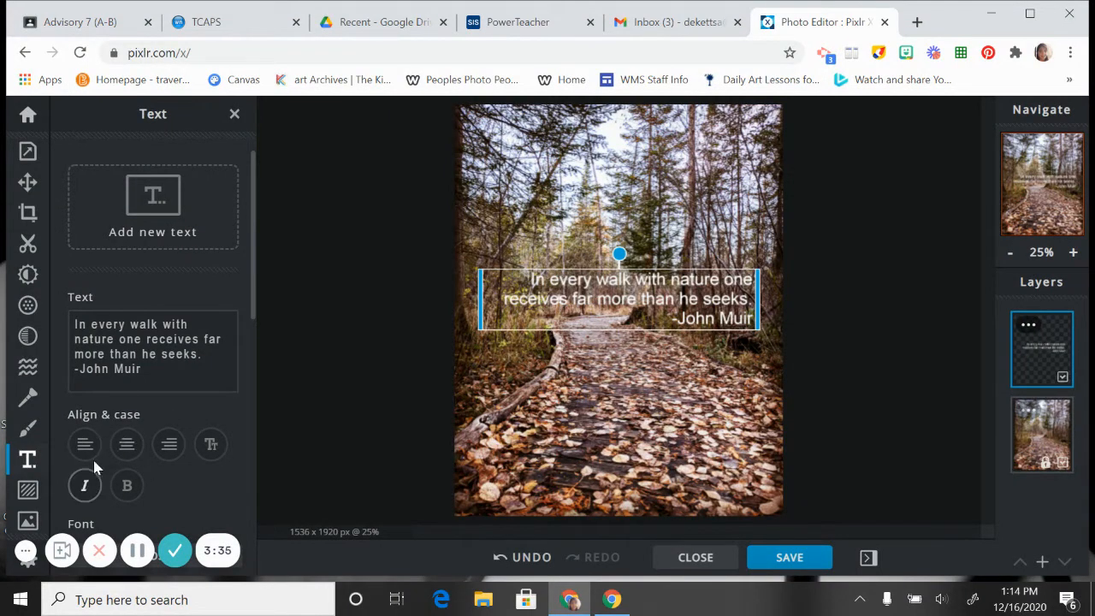
{"action": "left_click", "coordinate": [125, 445]}
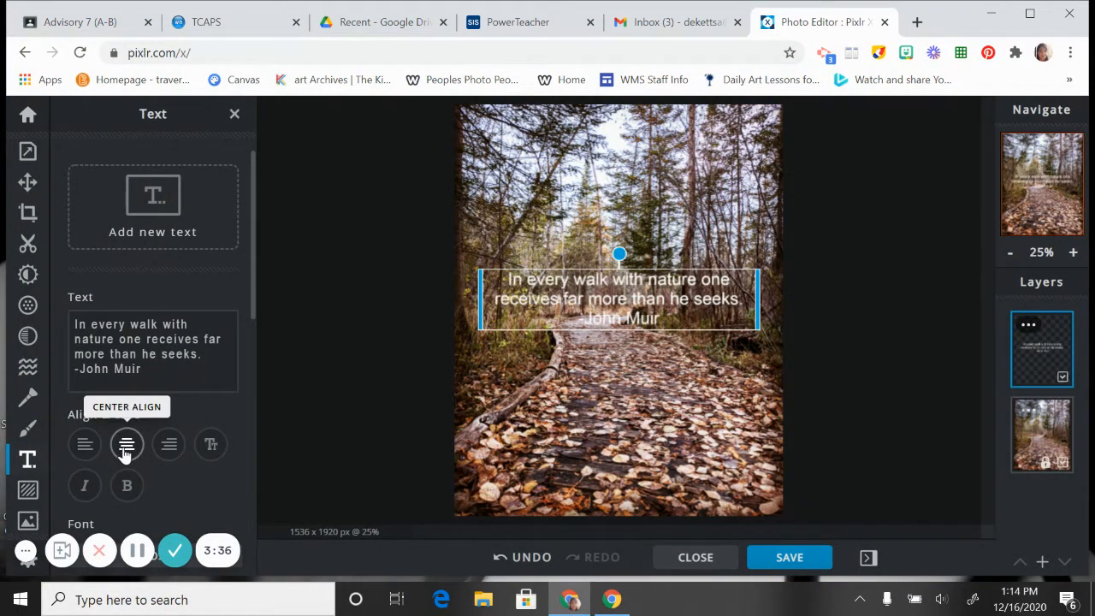
{"action": "left_click", "coordinate": [86, 487]}
{"action": "left_click", "coordinate": [86, 491]}
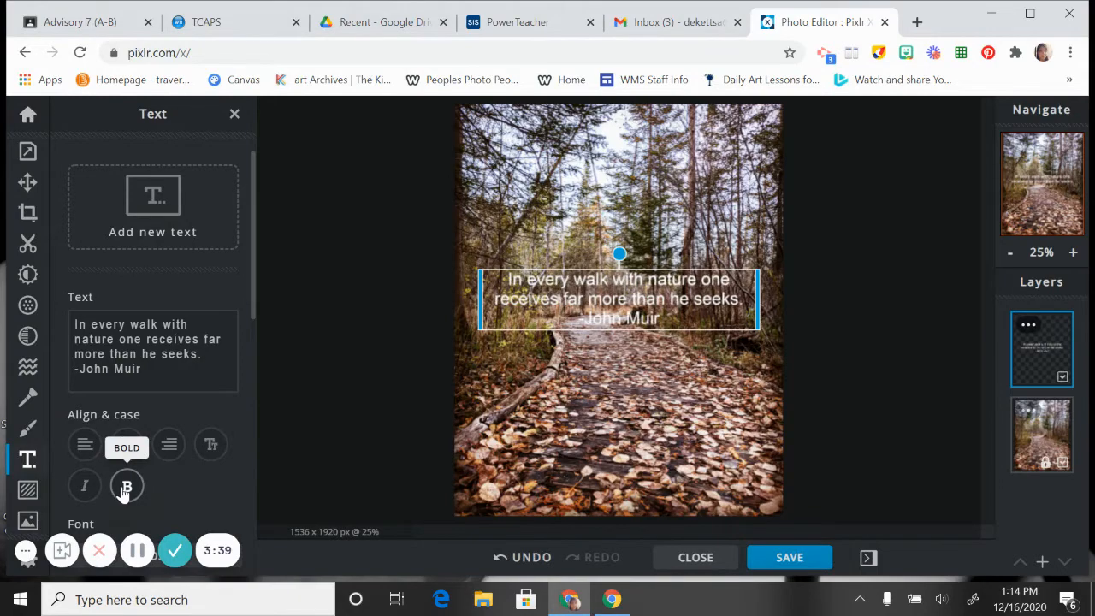
{"action": "left_click", "coordinate": [126, 487]}
{"action": "left_click", "coordinate": [126, 486]}
Browse the font list and change the quote's font to EmpireView
{"action": "scroll", "coordinate": [123, 486], "scroll_direction": "down", "scroll_amount": 2}
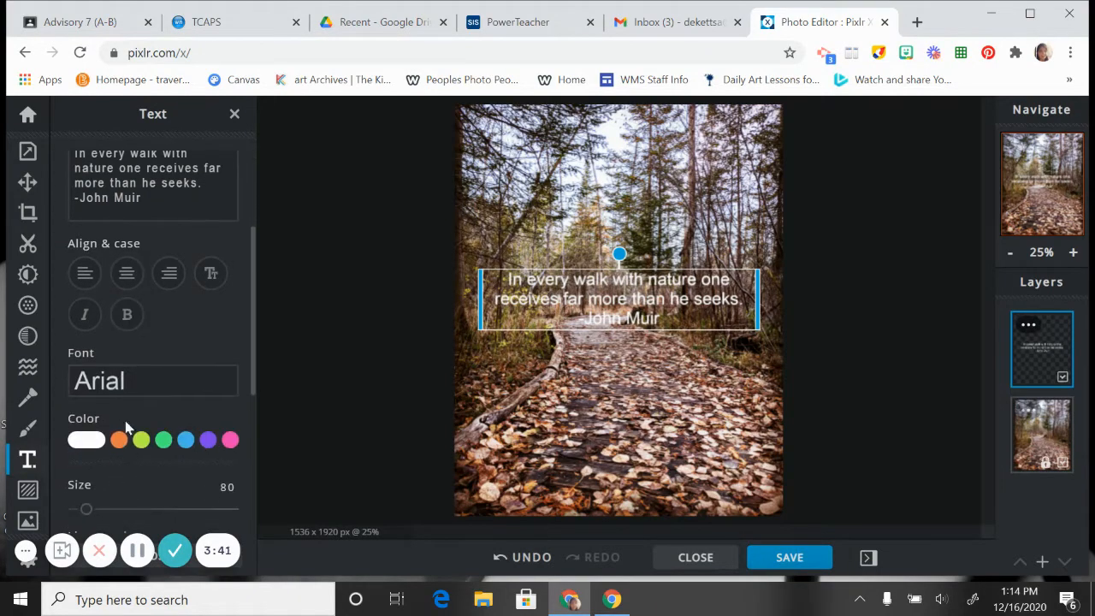
{"action": "left_click", "coordinate": [122, 384]}
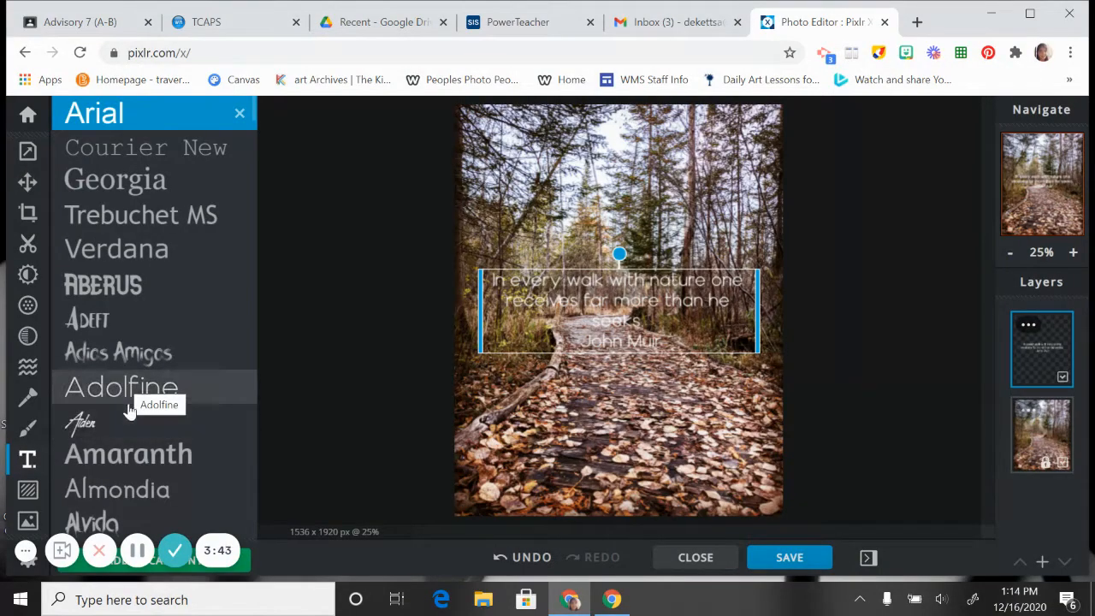
{"action": "scroll", "coordinate": [187, 391], "scroll_direction": "down", "scroll_amount": 3}
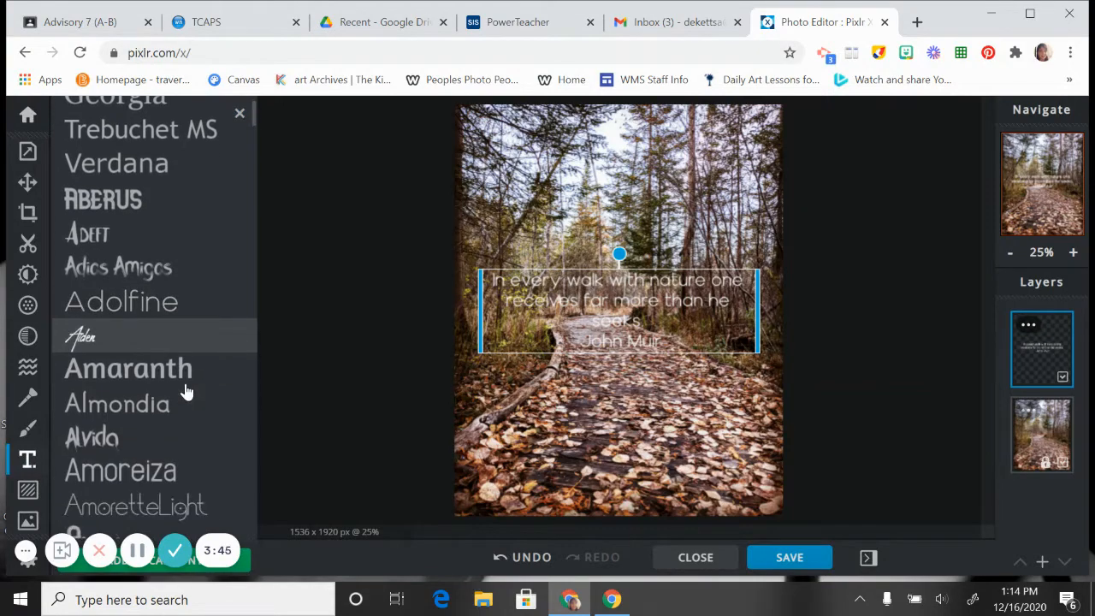
{"action": "scroll", "coordinate": [187, 391], "scroll_direction": "down", "scroll_amount": 2}
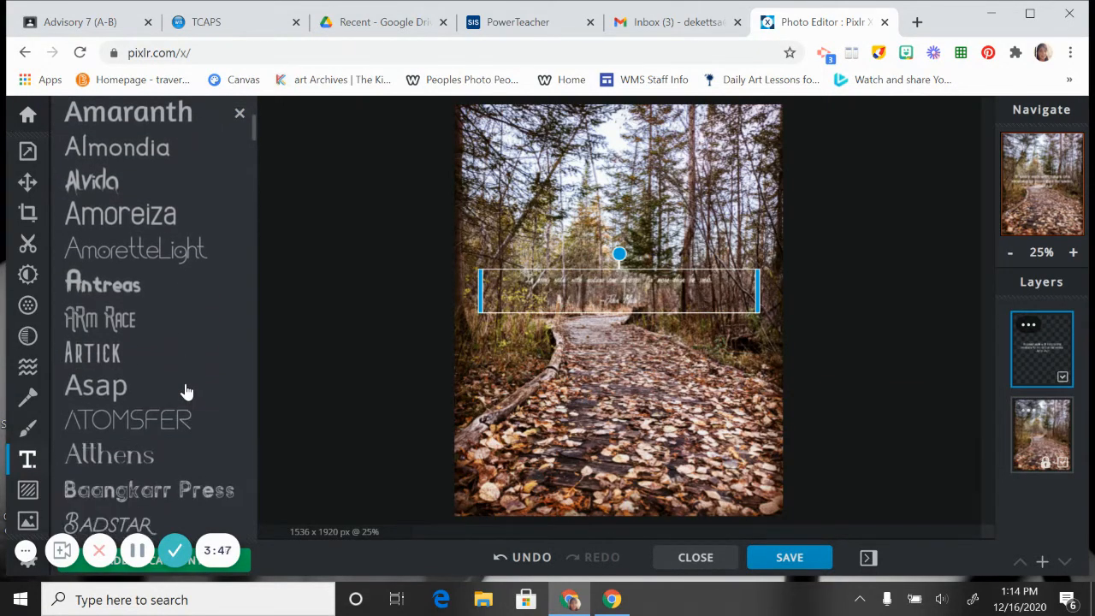
{"action": "scroll", "coordinate": [186, 390], "scroll_direction": "down", "scroll_amount": 4}
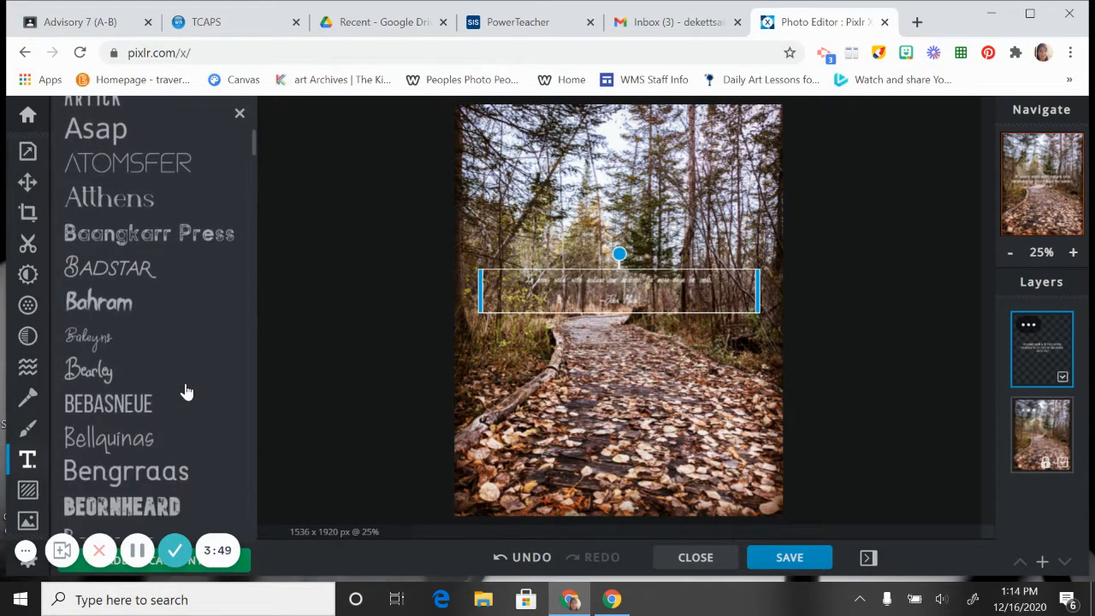
{"action": "scroll", "coordinate": [187, 391], "scroll_direction": "down", "scroll_amount": 4}
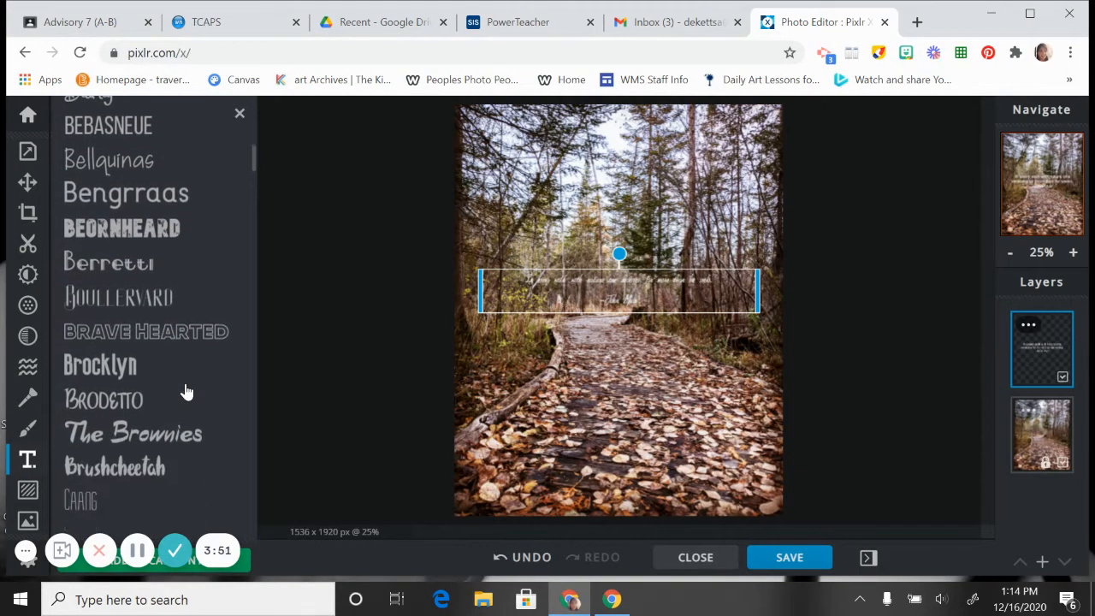
{"action": "scroll", "coordinate": [186, 391], "scroll_direction": "down", "scroll_amount": 1}
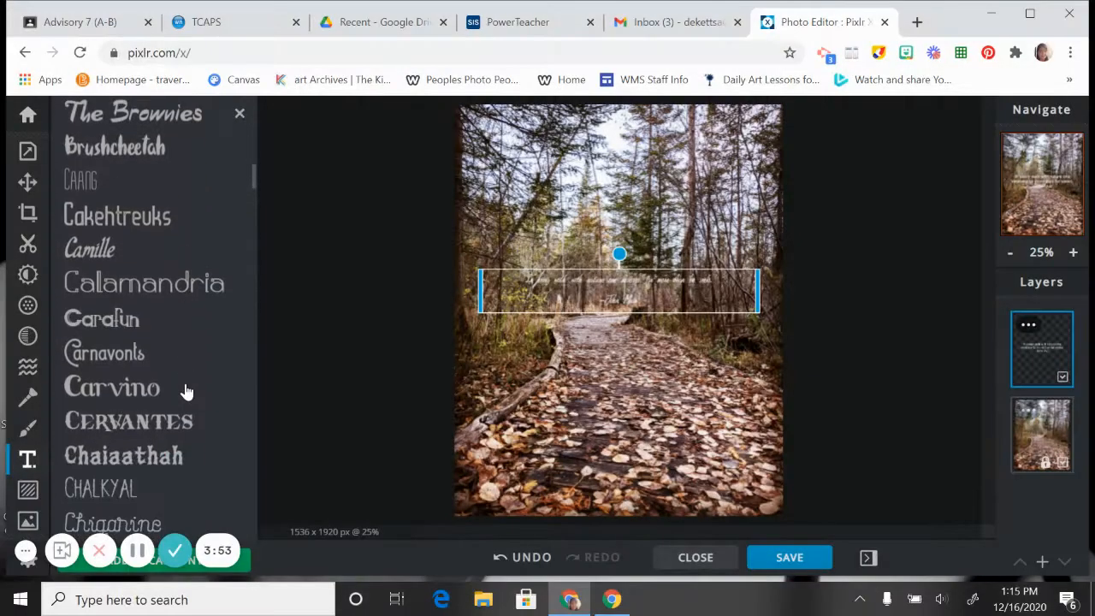
{"action": "scroll", "coordinate": [186, 391], "scroll_direction": "down", "scroll_amount": 3}
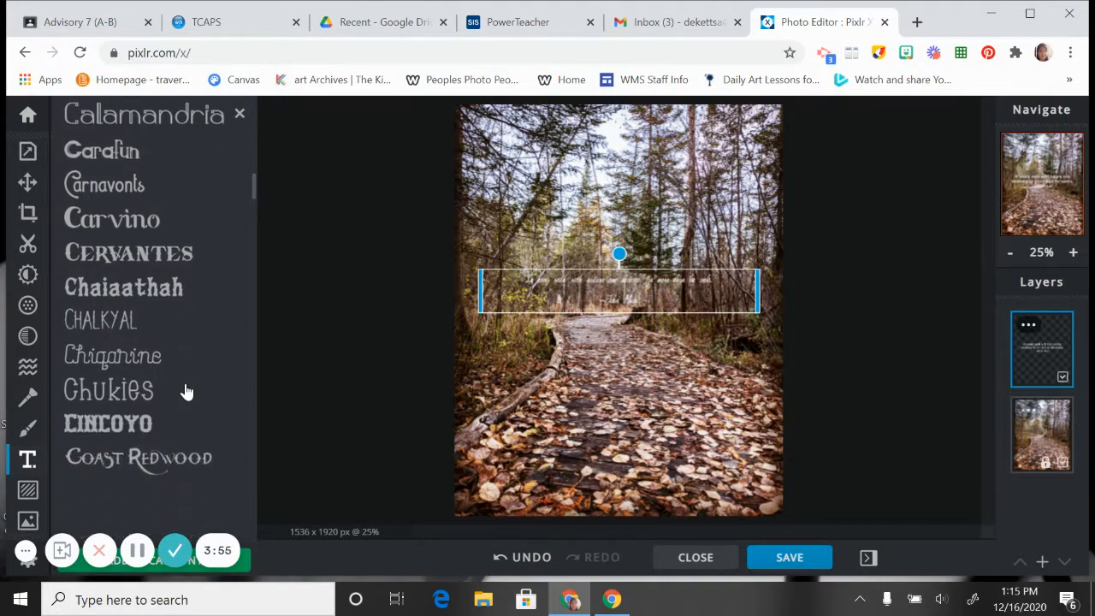
{"action": "scroll", "coordinate": [186, 391], "scroll_direction": "down", "scroll_amount": 1}
{"action": "scroll", "coordinate": [187, 391], "scroll_direction": "down", "scroll_amount": 4}
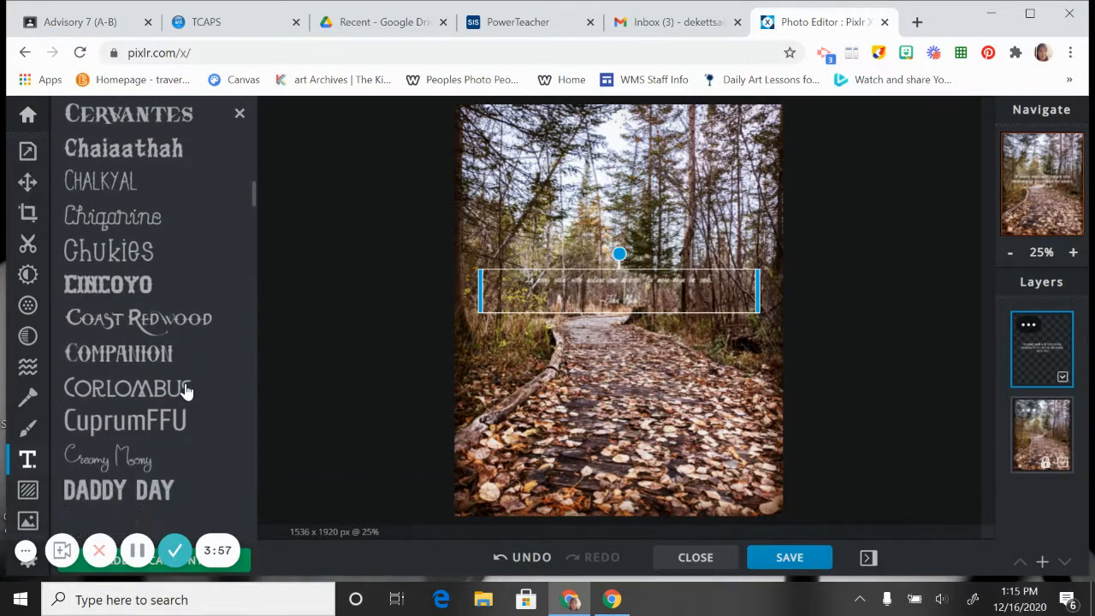
{"action": "scroll", "coordinate": [187, 391], "scroll_direction": "down", "scroll_amount": 3}
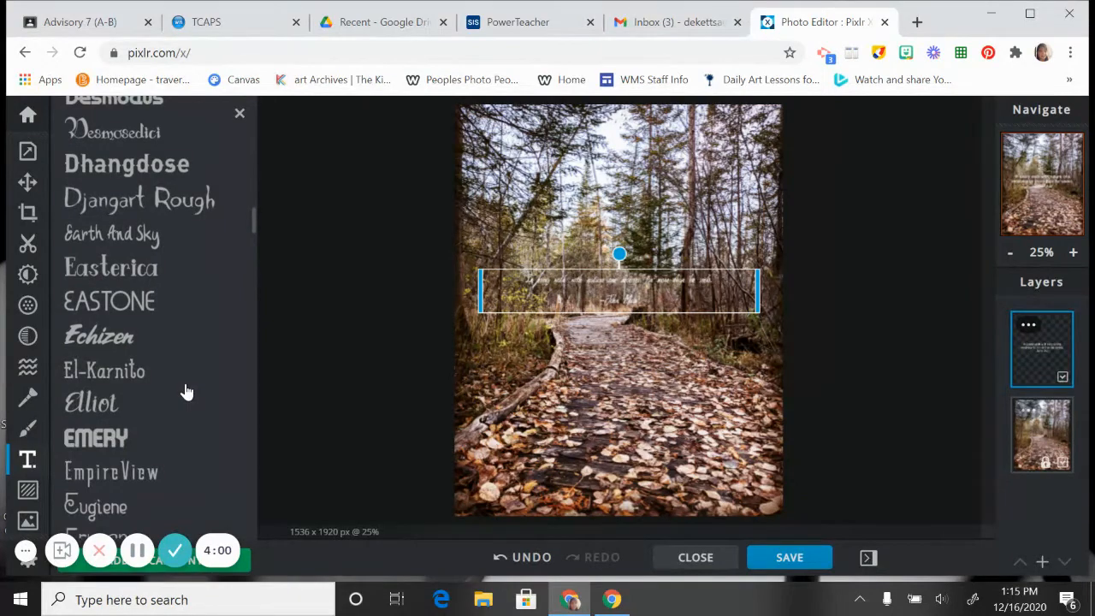
{"action": "left_click", "coordinate": [171, 473]}
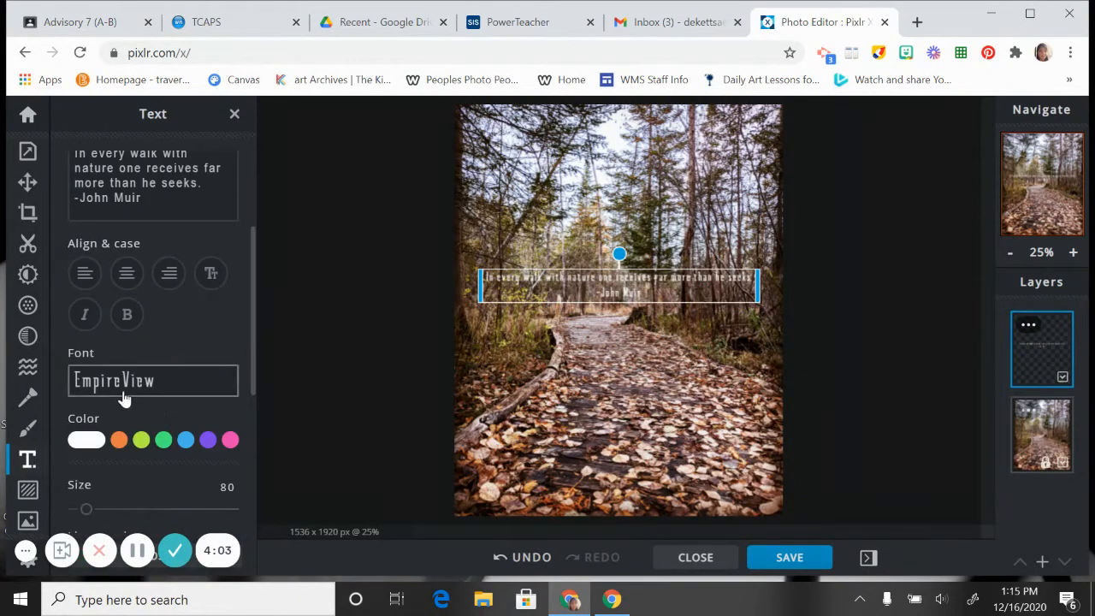
Try orange and lime green as the quote's text colour and return it to white
{"action": "left_click", "coordinate": [86, 437]}
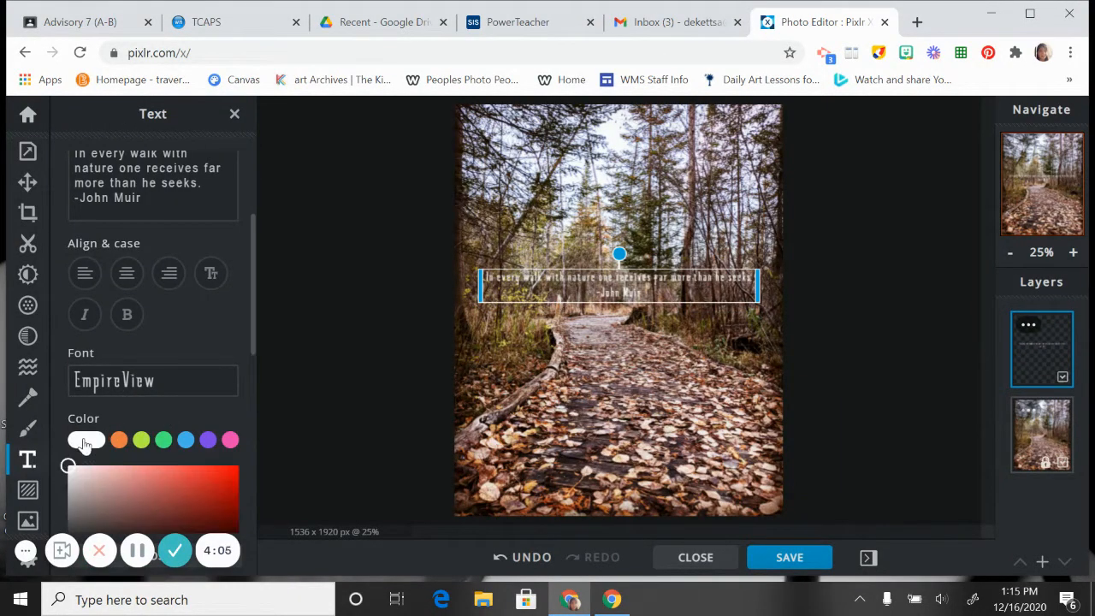
{"action": "left_click", "coordinate": [118, 439]}
{"action": "left_click", "coordinate": [140, 440]}
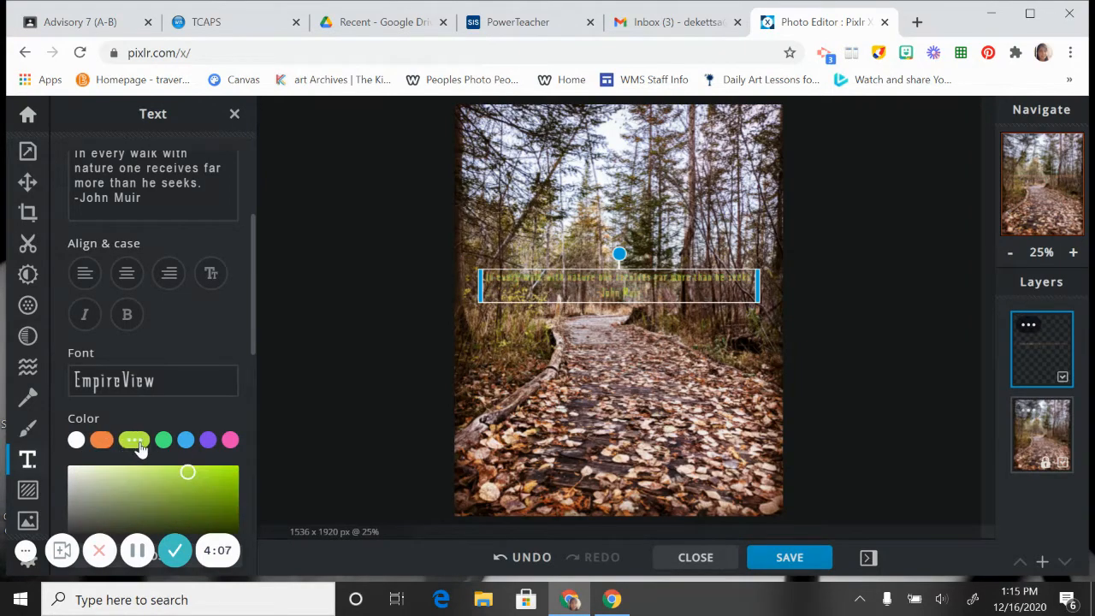
{"action": "left_click", "coordinate": [82, 439]}
Set the quote's text size to 211, line spacing to -12 and letter spacing to -2
{"action": "scroll", "coordinate": [135, 436], "scroll_direction": "down", "scroll_amount": 3}
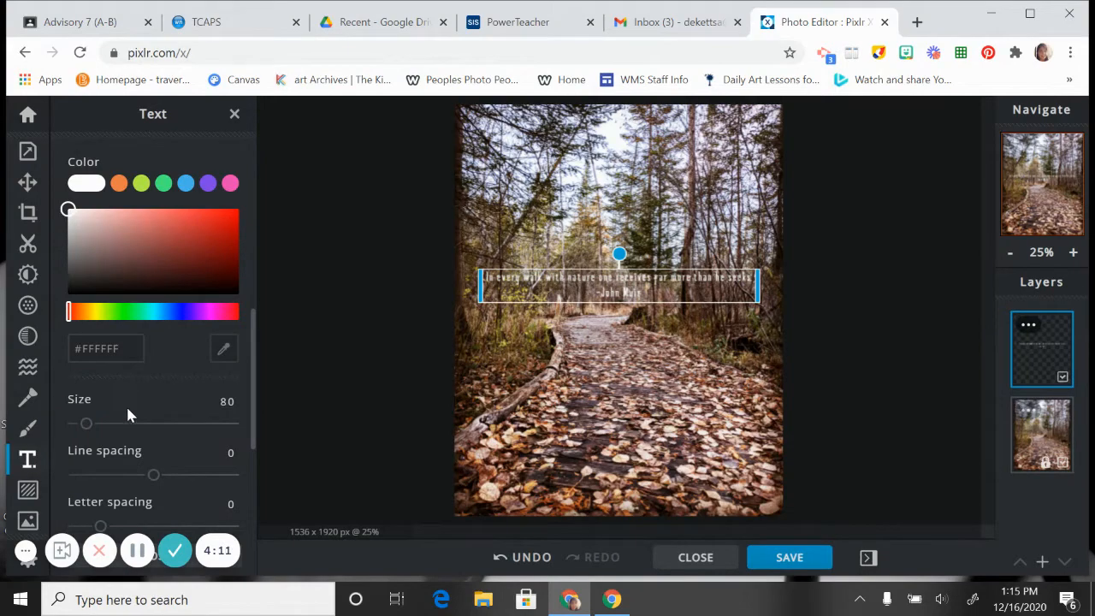
{"action": "left_click_drag", "start_coordinate": [88, 425], "coordinate": [107, 427]}
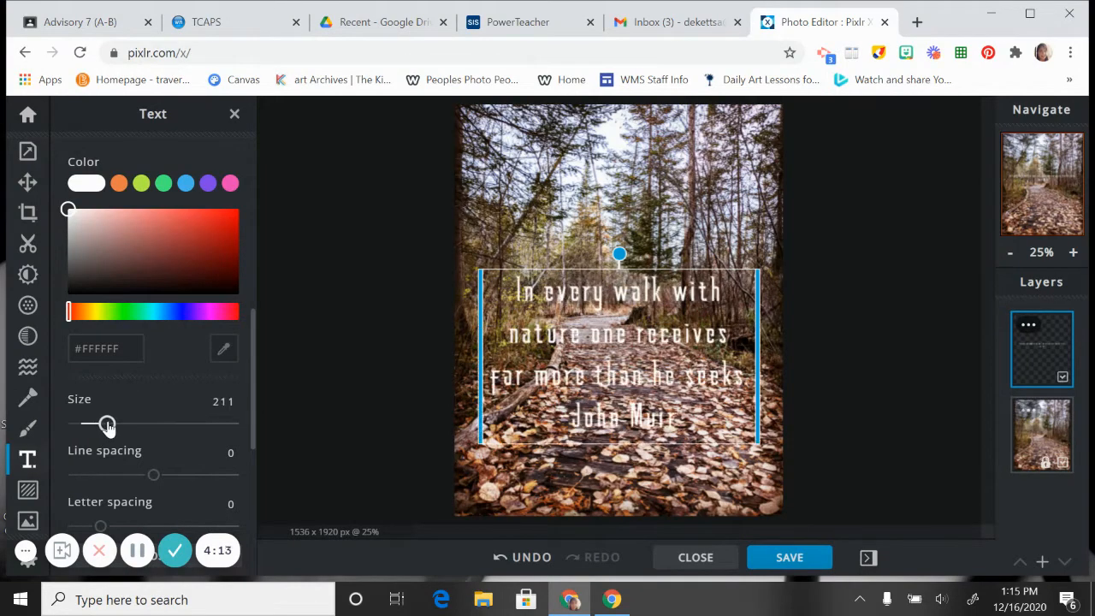
{"action": "mouse_move", "coordinate": [152, 476]}
{"action": "left_mouse_down"}
{"action": "mouse_move", "coordinate": [163, 474]}
{"action": "mouse_move", "coordinate": [143, 475]}
{"action": "left_mouse_up"}
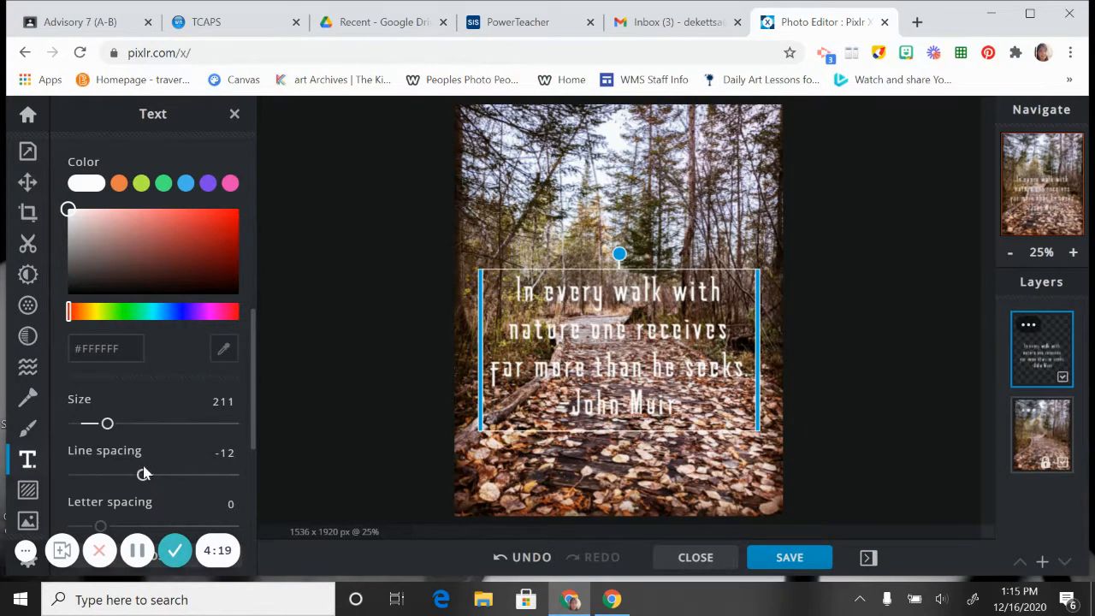
{"action": "scroll", "coordinate": [144, 472], "scroll_direction": "down", "scroll_amount": 1}
{"action": "mouse_move", "coordinate": [100, 441]}
{"action": "left_mouse_down"}
{"action": "mouse_move", "coordinate": [110, 444]}
{"action": "mouse_move", "coordinate": [97, 442]}
{"action": "left_mouse_up"}
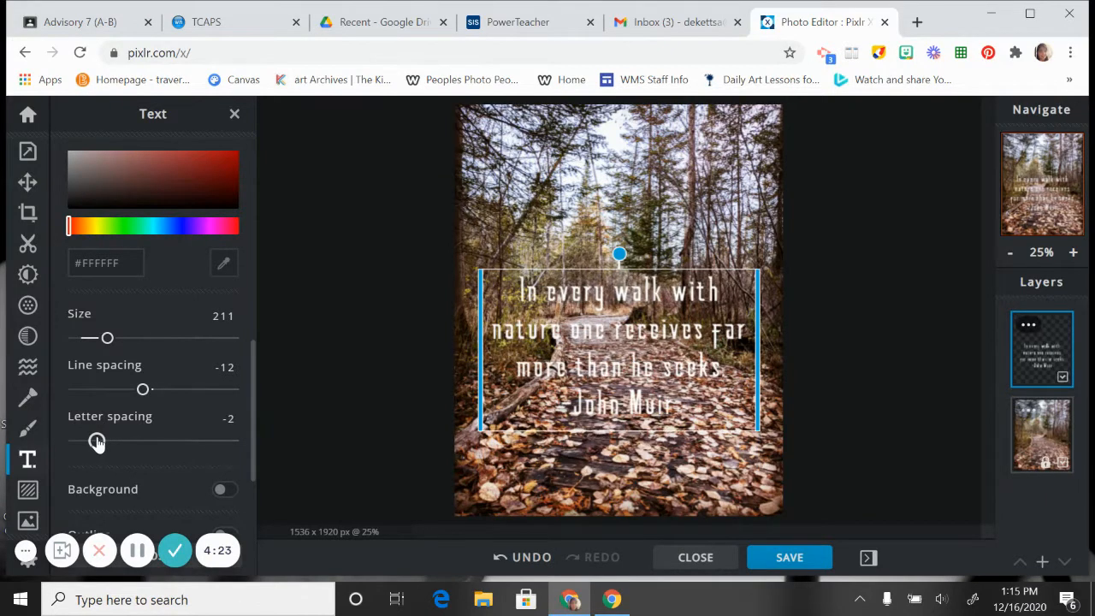
{"action": "scroll", "coordinate": [108, 443], "scroll_direction": "down", "scroll_amount": 1}
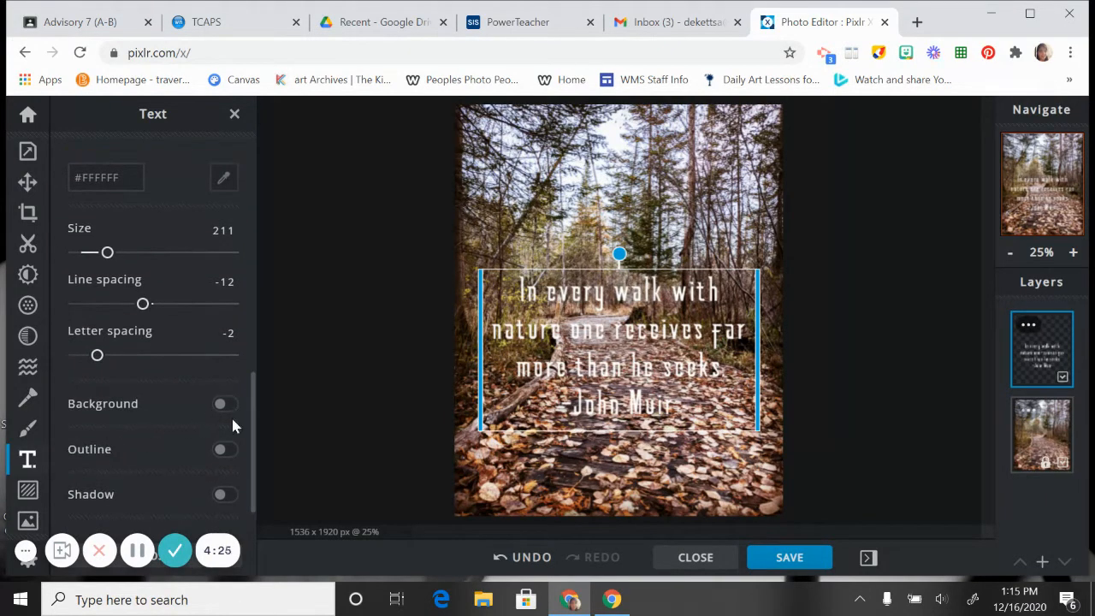
{"action": "scroll", "coordinate": [206, 450], "scroll_direction": "down", "scroll_amount": 1}
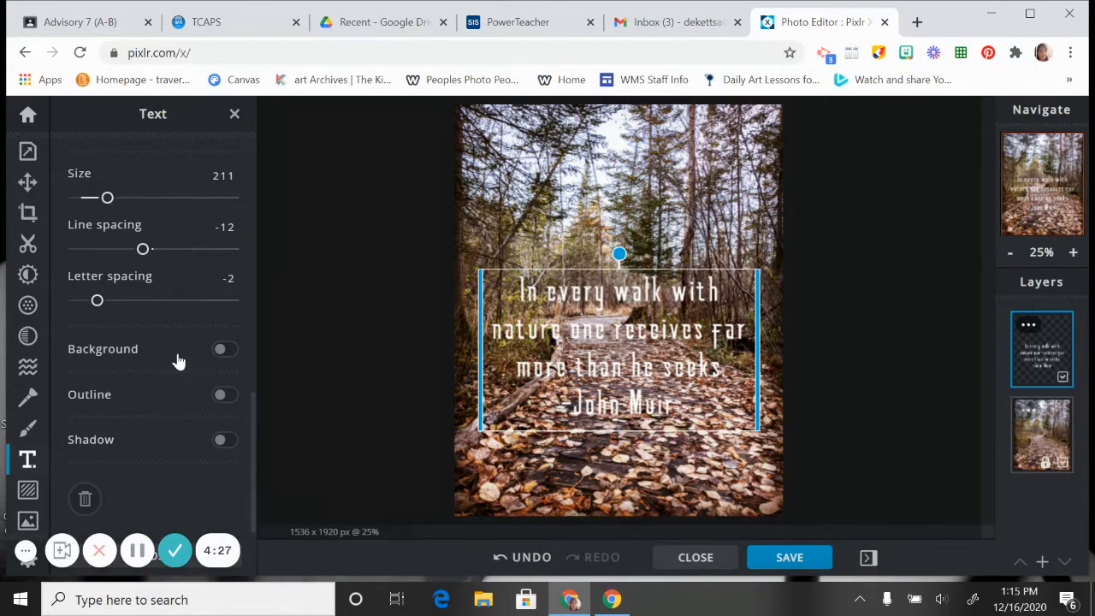
Try the background, outline and shadow options on the quote one at a time, switching each back off
{"action": "left_click", "coordinate": [220, 351]}
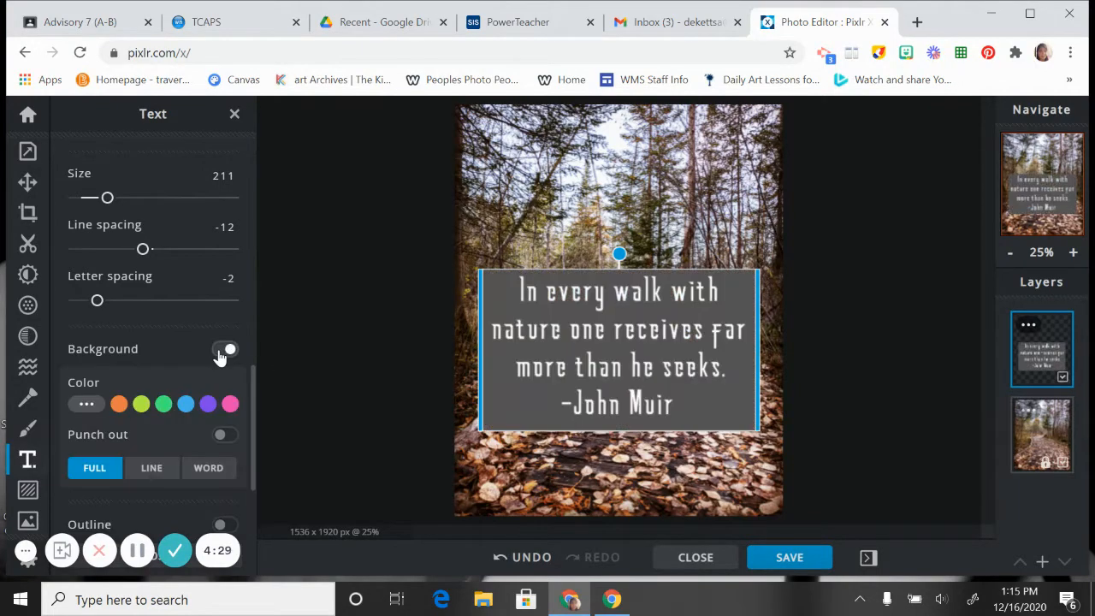
{"action": "left_click", "coordinate": [222, 350]}
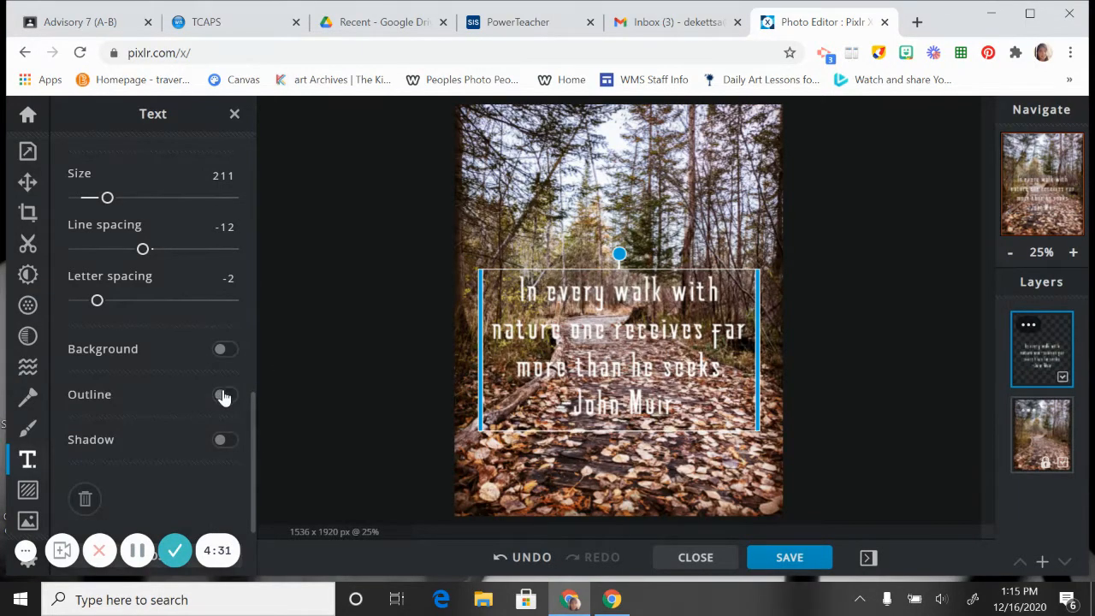
{"action": "left_click", "coordinate": [223, 396]}
{"action": "left_click", "coordinate": [224, 398]}
{"action": "left_click", "coordinate": [219, 440]}
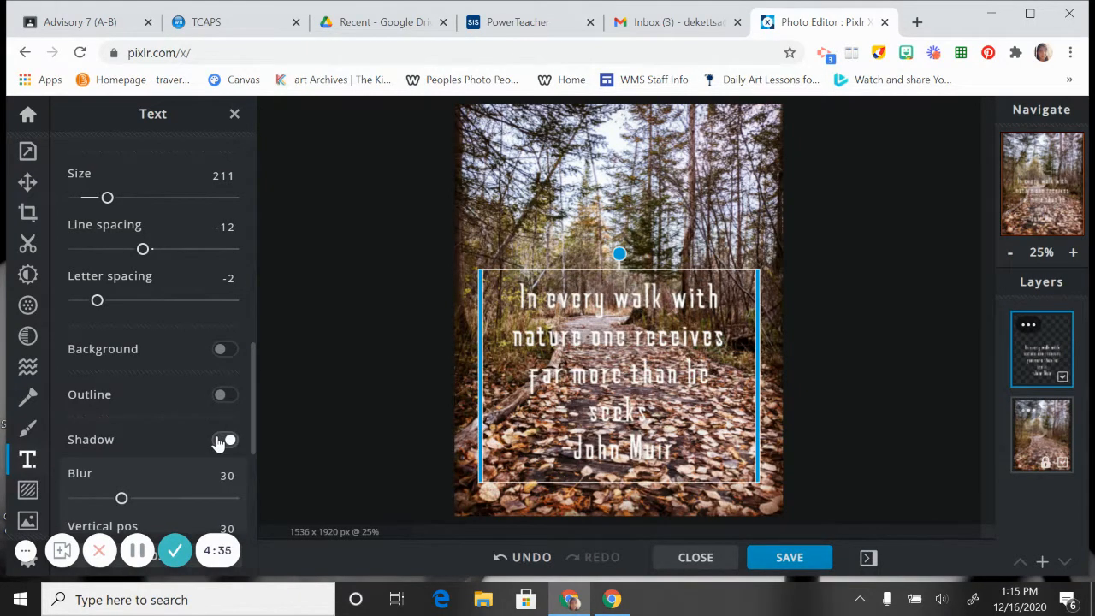
{"action": "left_click", "coordinate": [219, 440]}
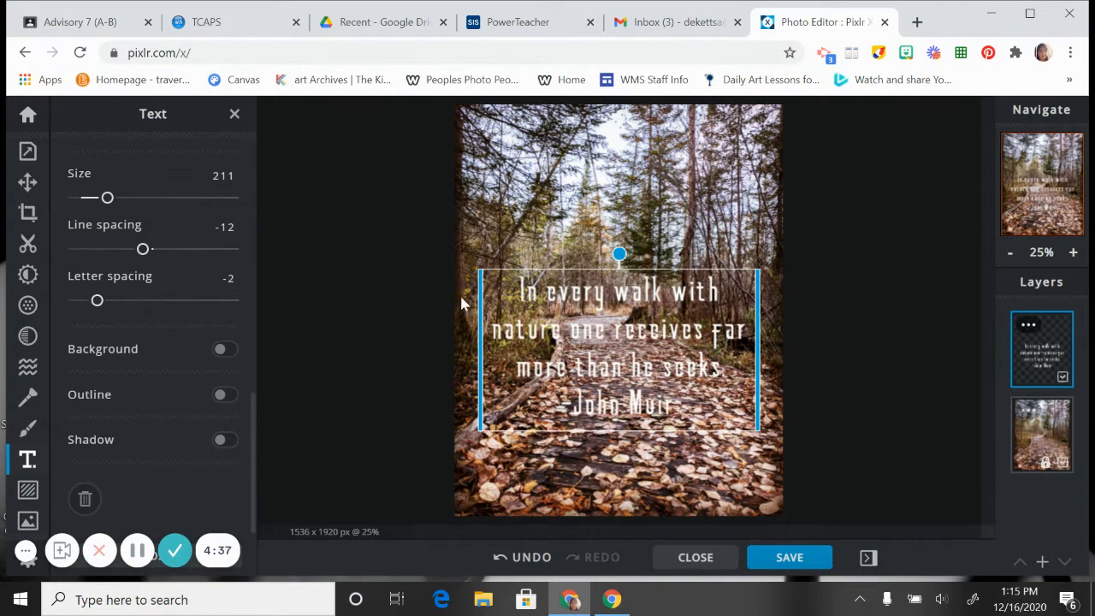
Move the quote's text box slightly higher on the photo so it sits over the start of the leaf-covered path
{"action": "scroll", "coordinate": [206, 357], "scroll_direction": "up", "scroll_amount": 3}
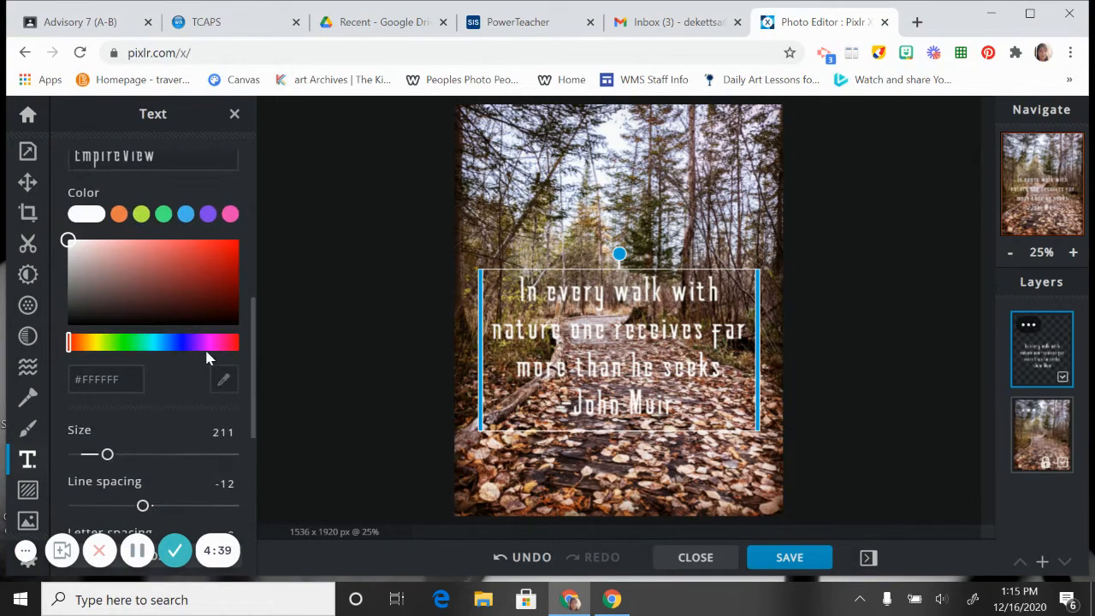
{"action": "left_click_drag", "start_coordinate": [614, 278], "coordinate": [614, 237]}
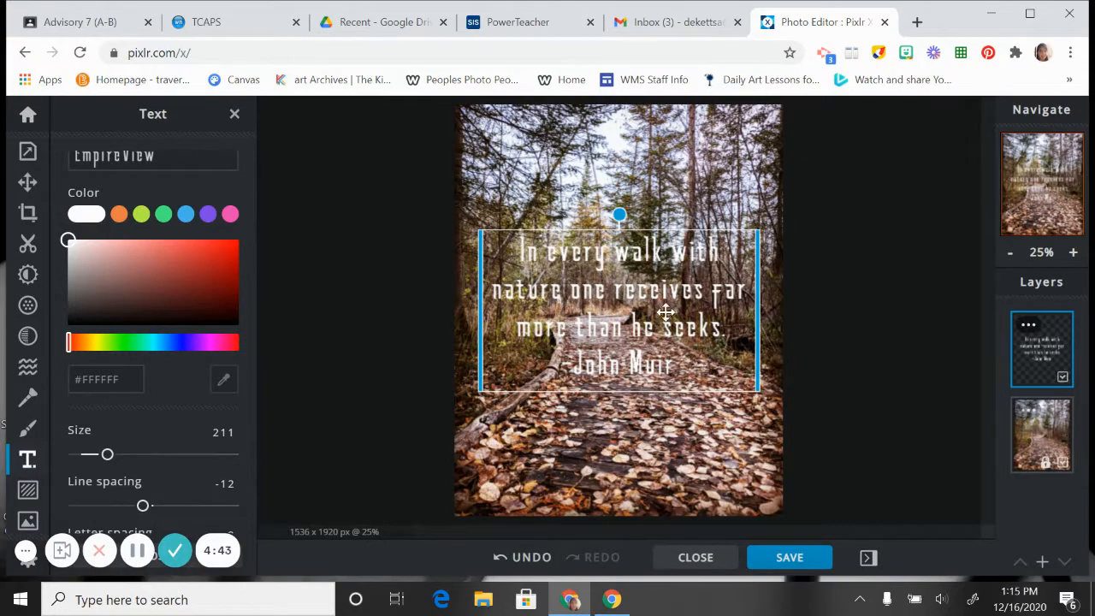
{"action": "mouse_move", "coordinate": [613, 233]}
{"action": "left_mouse_down"}
{"action": "mouse_move", "coordinate": [614, 349]}
{"action": "mouse_move", "coordinate": [609, 170]}
{"action": "mouse_move", "coordinate": [617, 241]}
{"action": "left_mouse_up"}
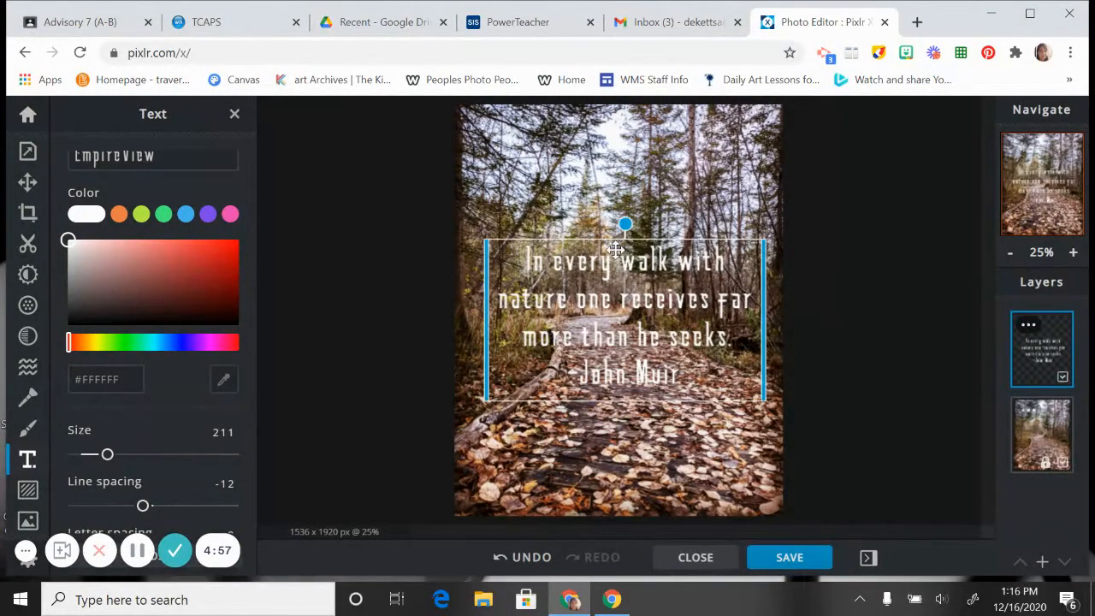